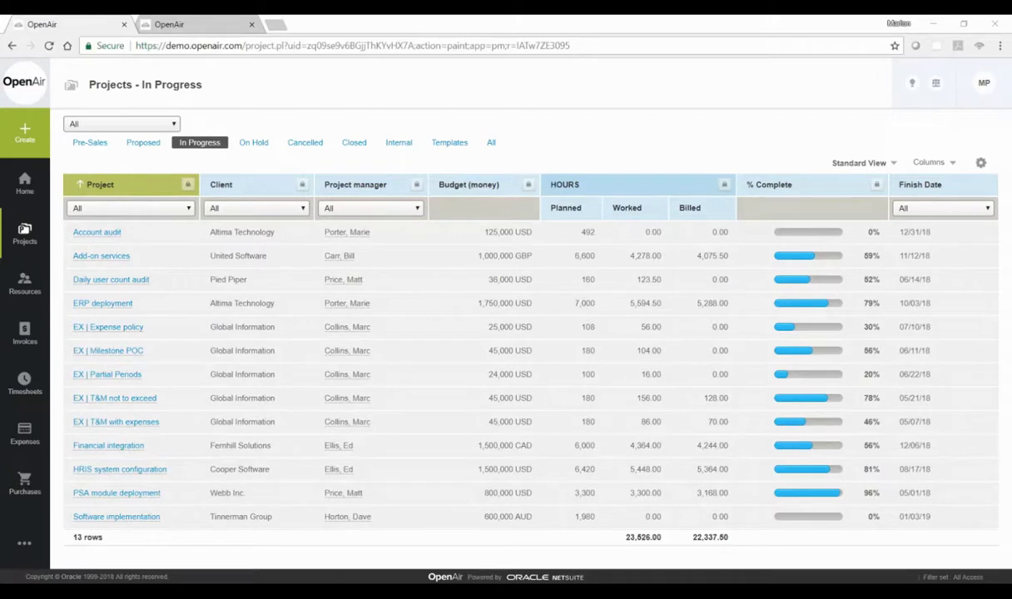
# In the Daily user count audit Gantt, expand the Design phase and reschedule the Define UAT scenarios task to 06/10/18–06/11/18
pyautogui.click(104, 283)
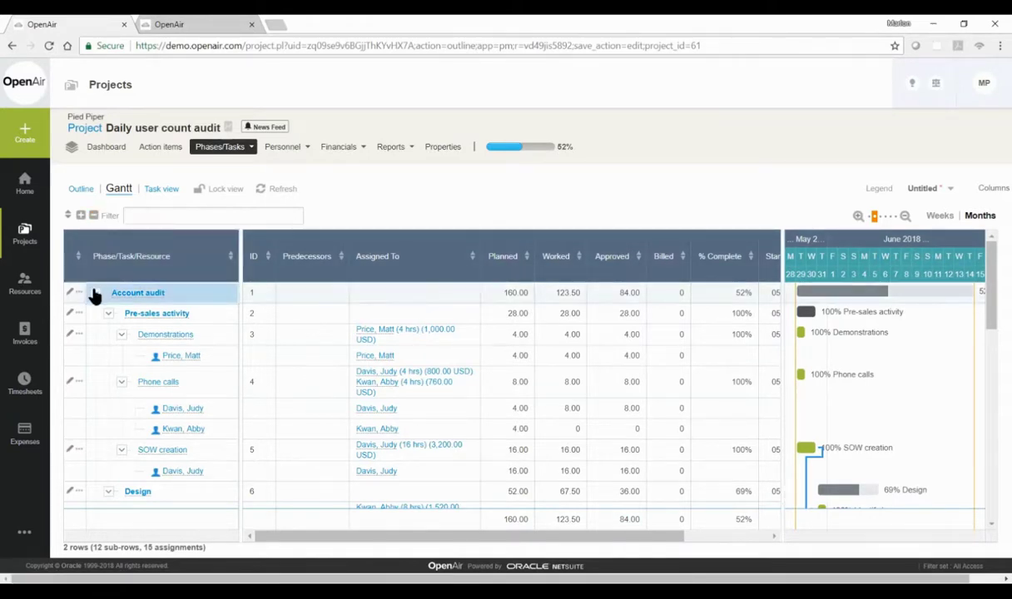
pyautogui.click(94, 215)
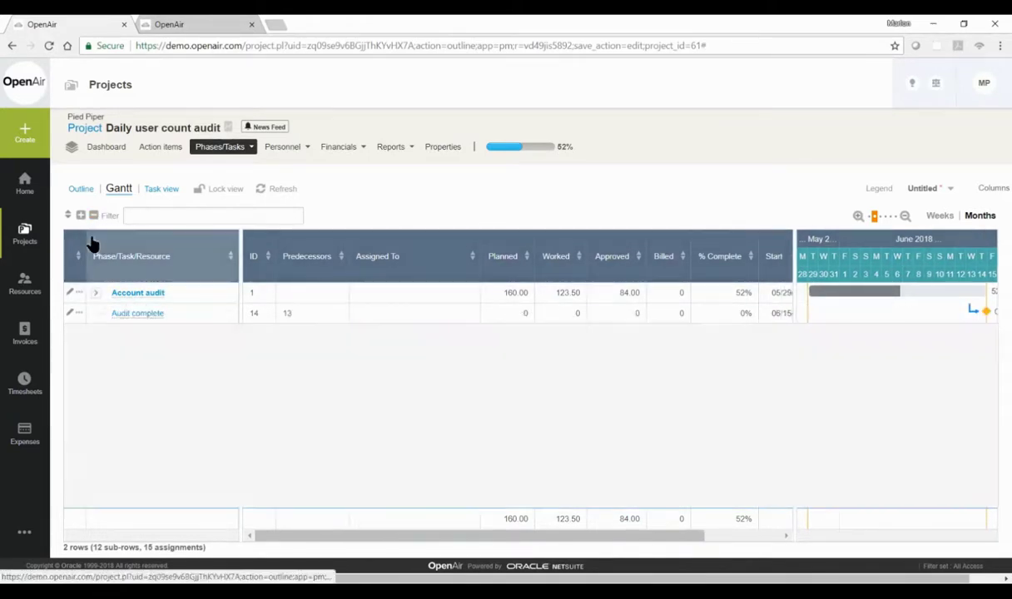
pyautogui.click(95, 293)
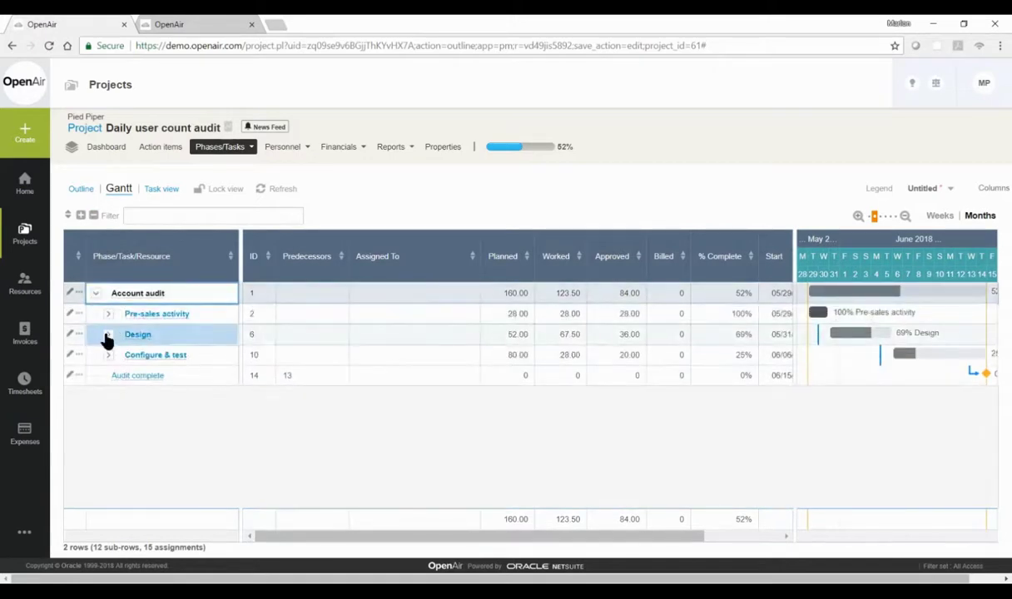
pyautogui.click(108, 335)
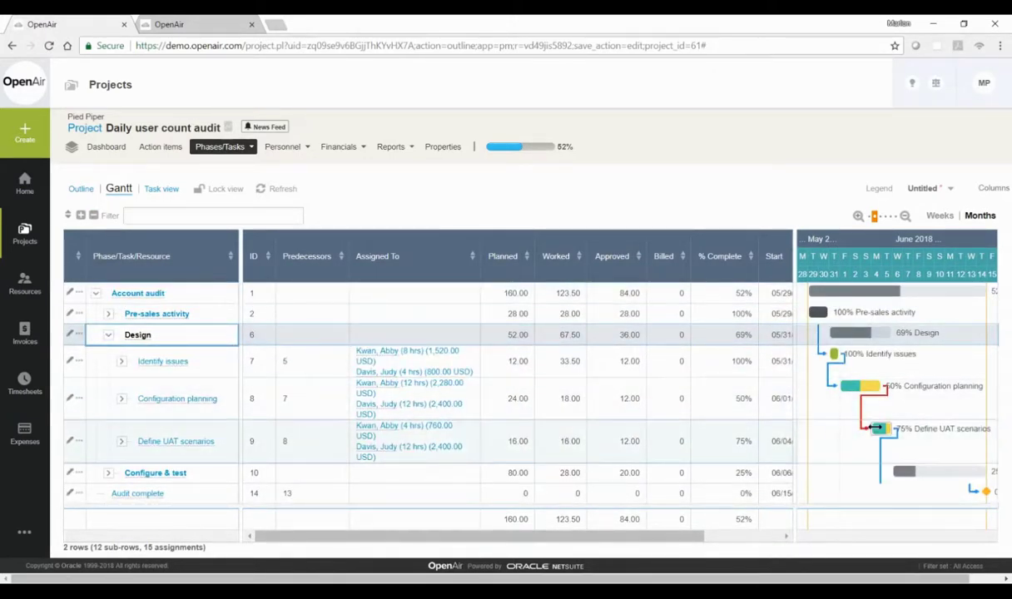
pyautogui.moveTo(878, 429); pyautogui.dragTo(952, 431)
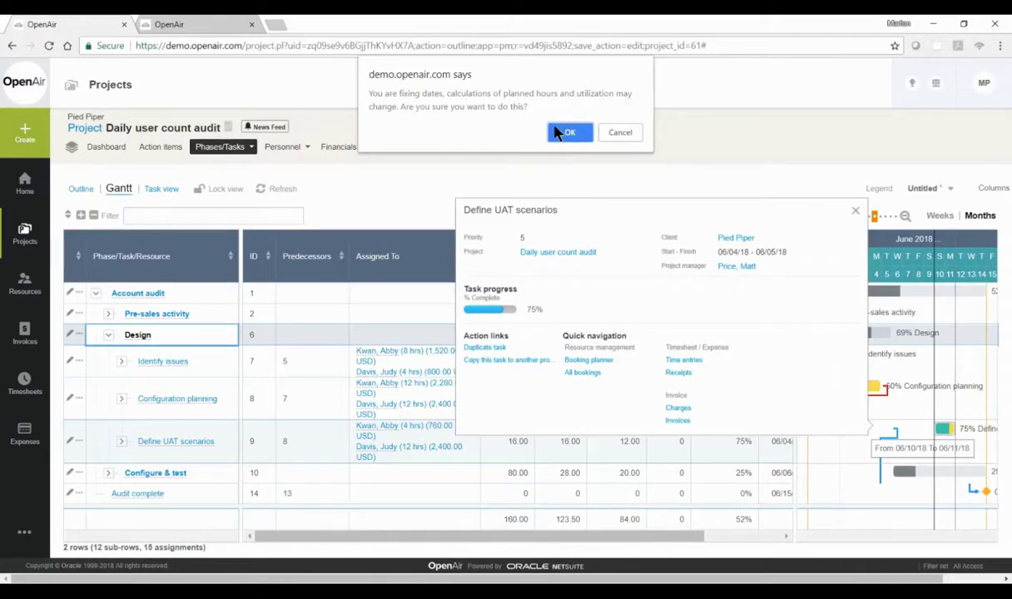
pyautogui.click(570, 133)
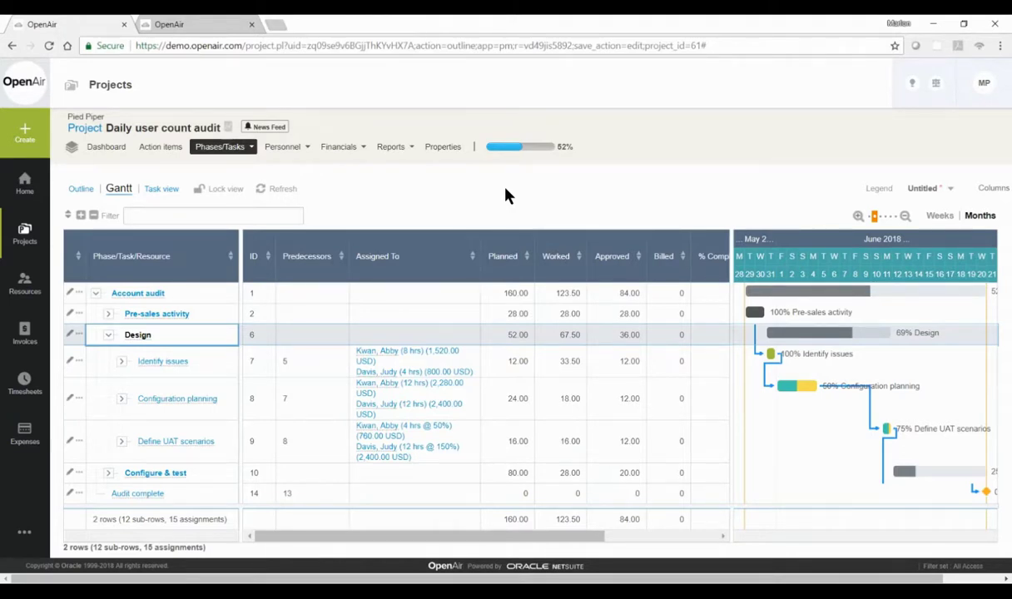
# Open the Daily user count audit project's billing rules and review the job code rates in the standard hourly rates rule
pyautogui.click(337, 148)
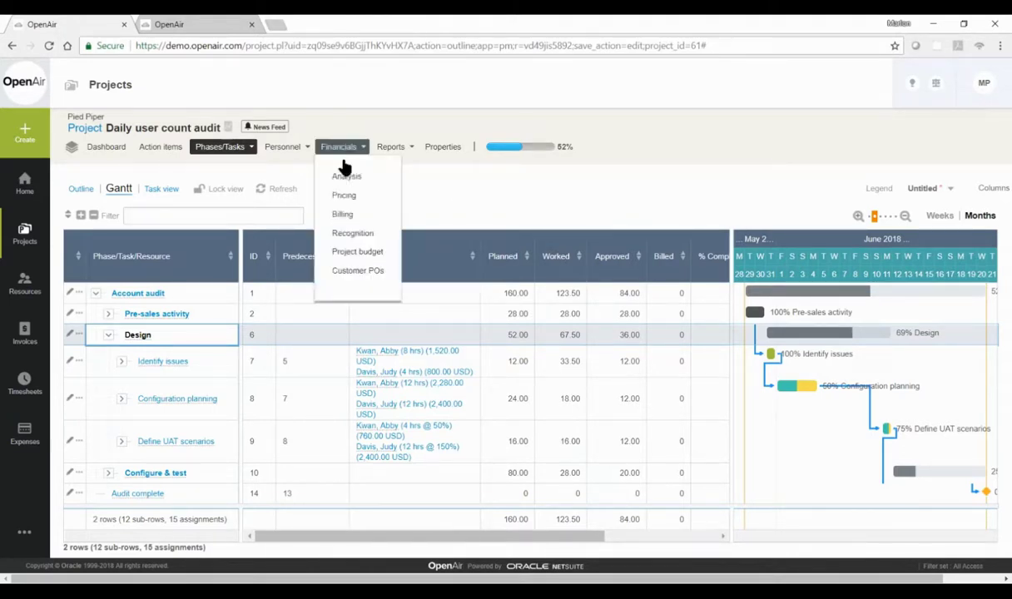
pyautogui.click(350, 218)
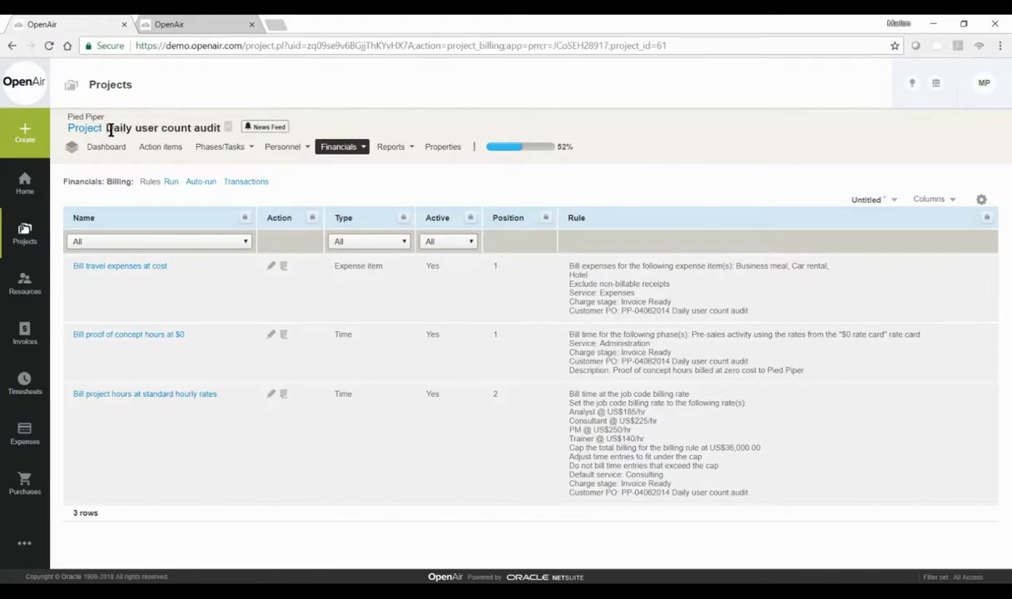
pyautogui.moveTo(109, 130); pyautogui.dragTo(219, 129)
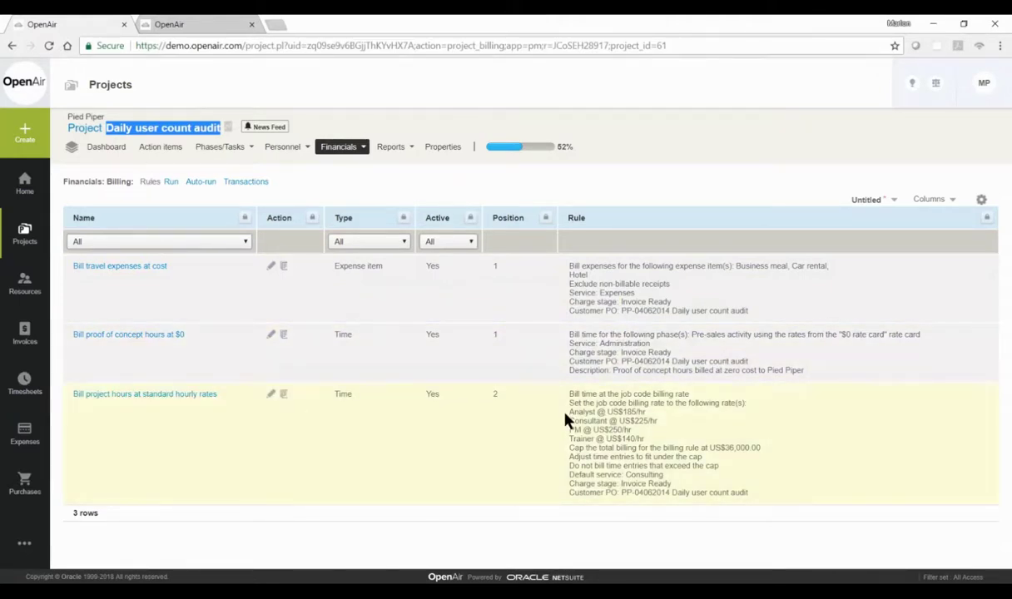
pyautogui.moveTo(566, 414); pyautogui.dragTo(652, 443)
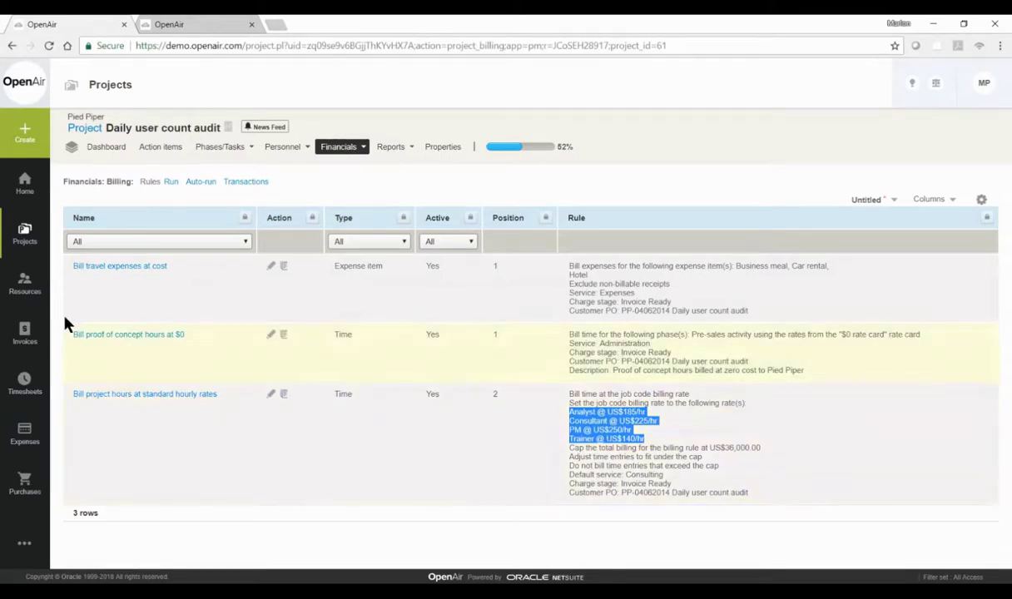
# Open the bookings planner, collapse all resources, and expand only the bookings of the analyst whose July 2–8 week shows 100% holiday utilization
pyautogui.click(26, 287)
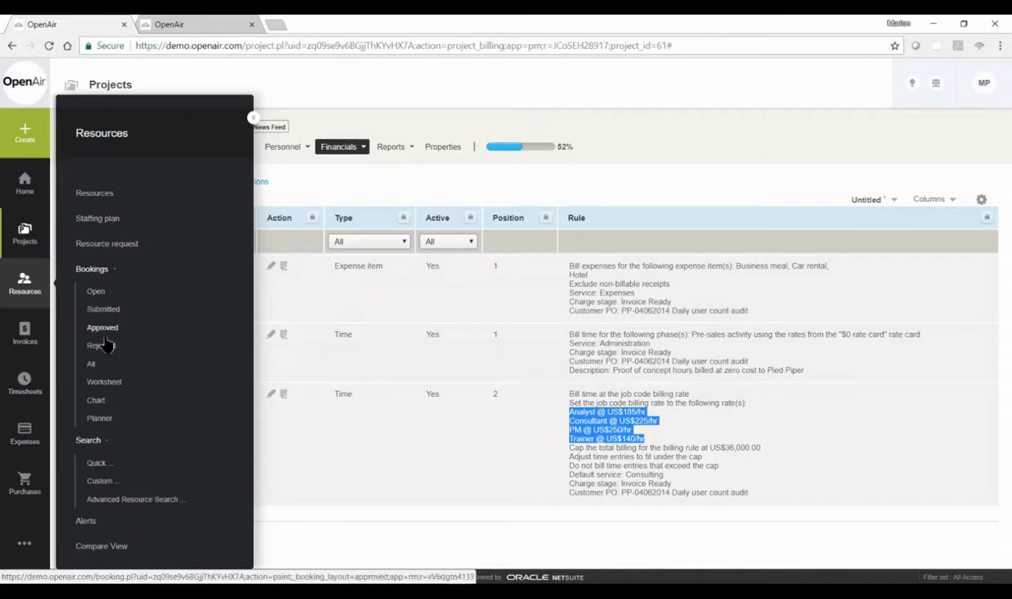
pyautogui.click(100, 419)
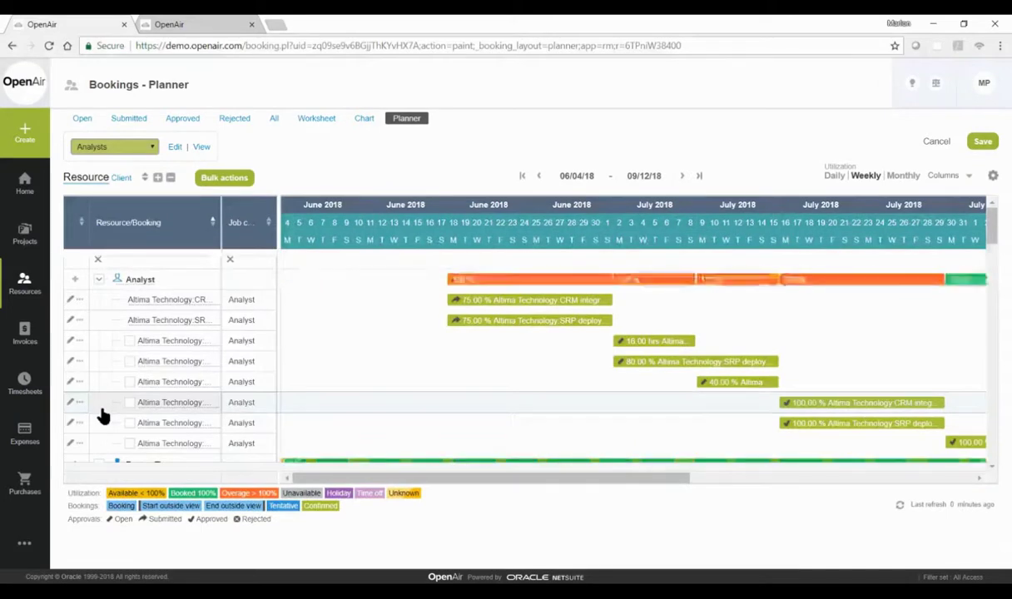
pyautogui.click(170, 177)
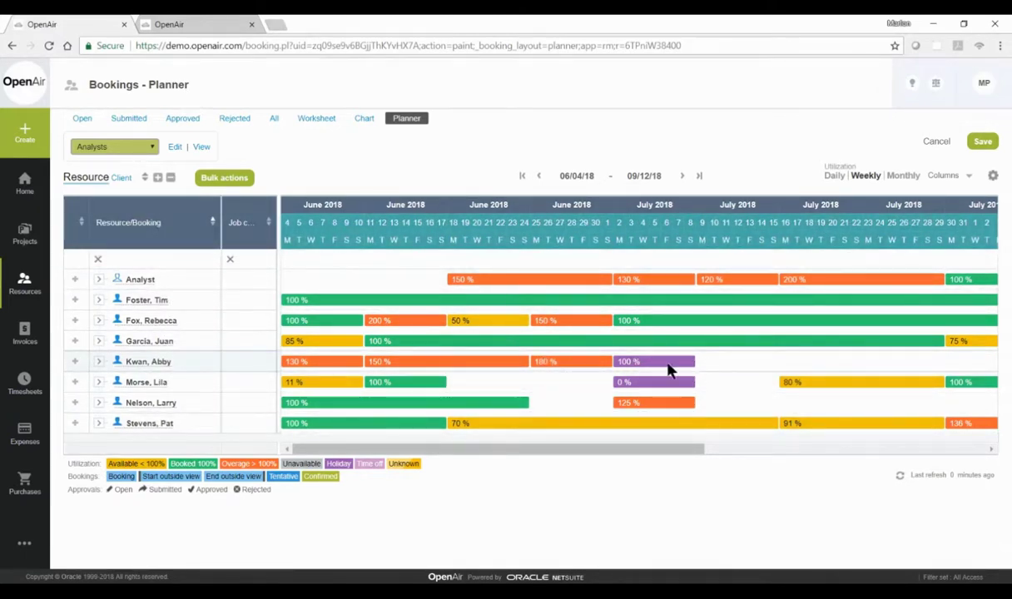
pyautogui.click(98, 363)
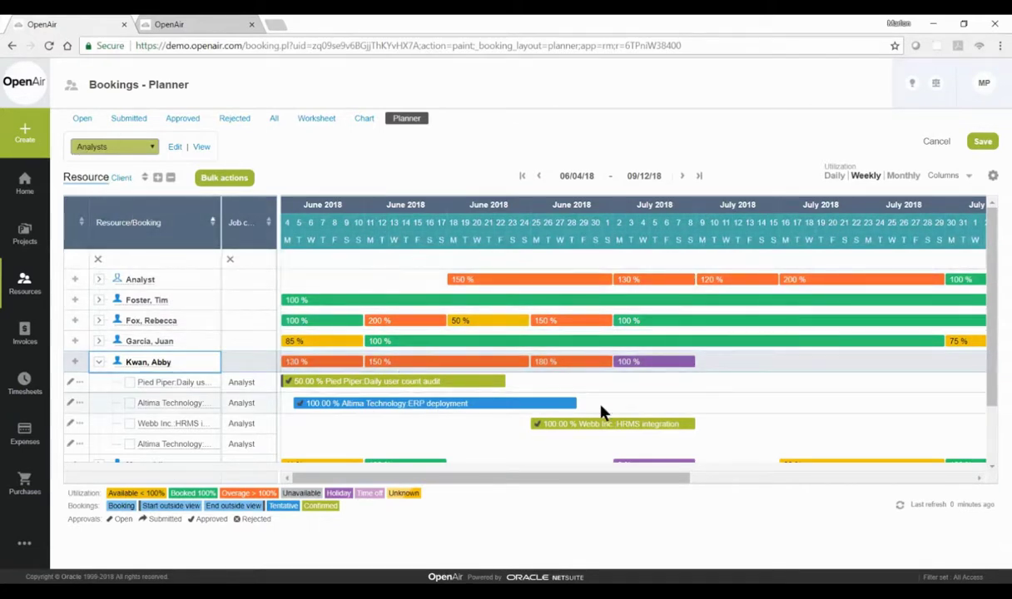
# Book the expanded analyst from 06/30/18 to 07/18/18 at 100% on Pied Piper : Daily user count audit as Confirmed, and save
pyautogui.moveTo(591, 406); pyautogui.dragTo(804, 389)
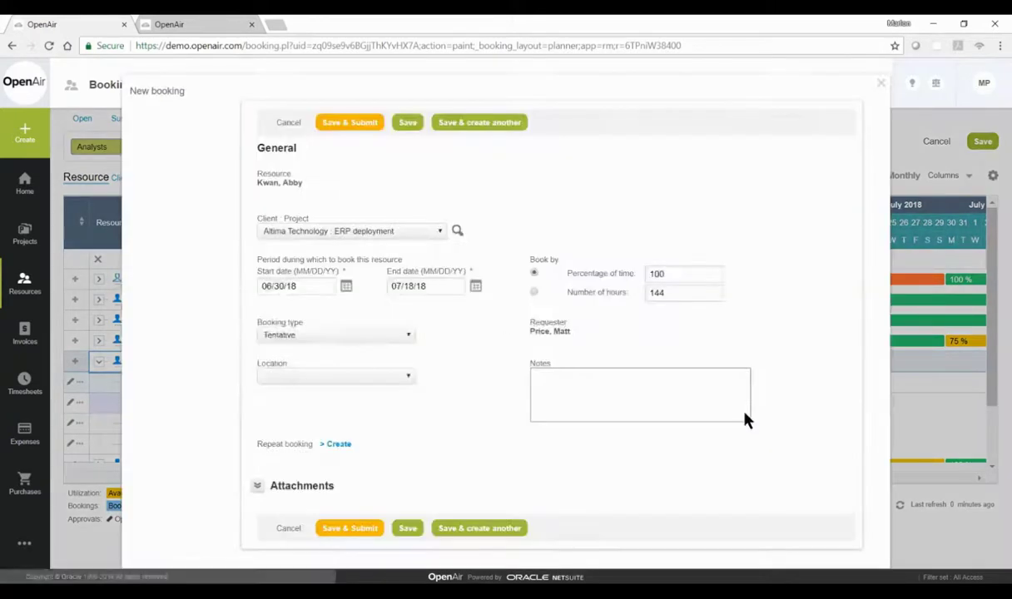
pyautogui.click(417, 233)
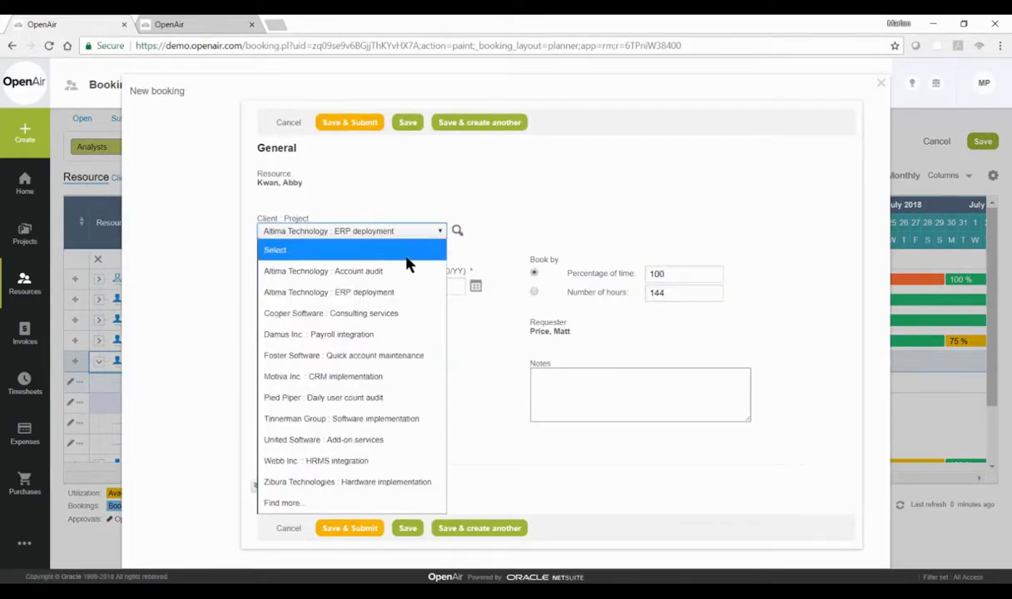
pyautogui.click(393, 399)
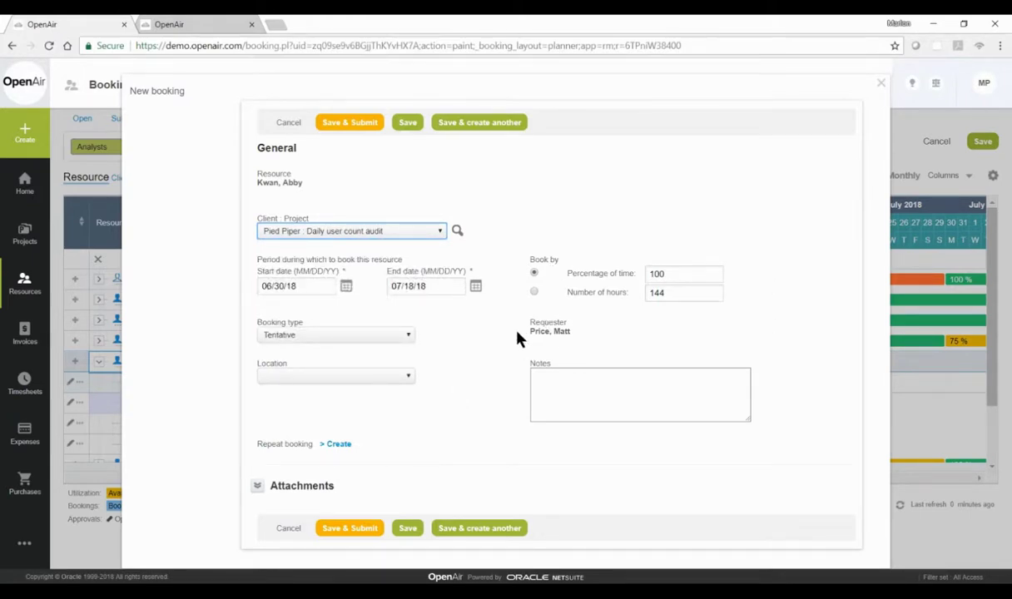
pyautogui.click(388, 337)
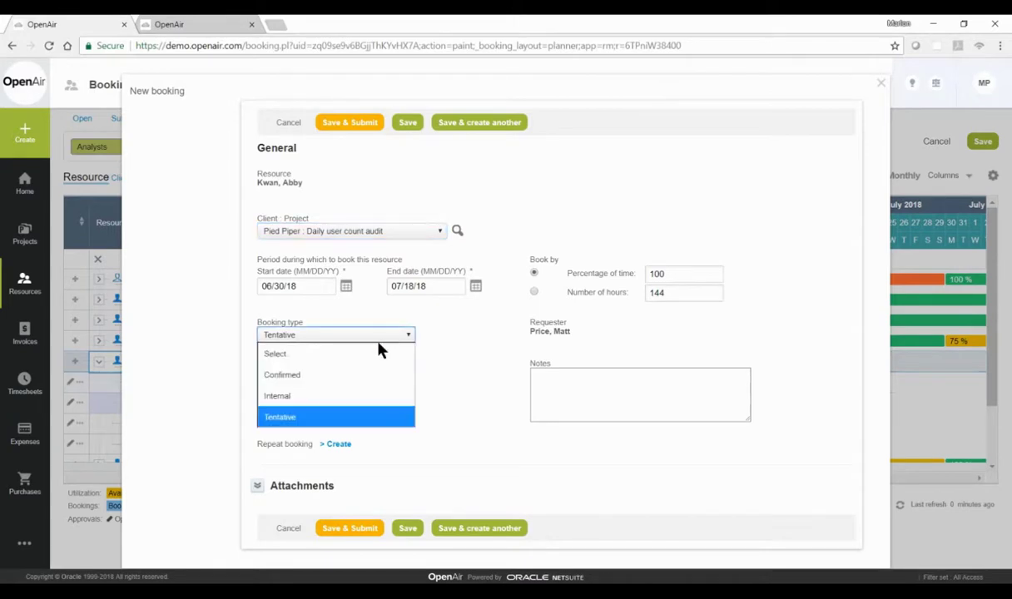
pyautogui.click(369, 373)
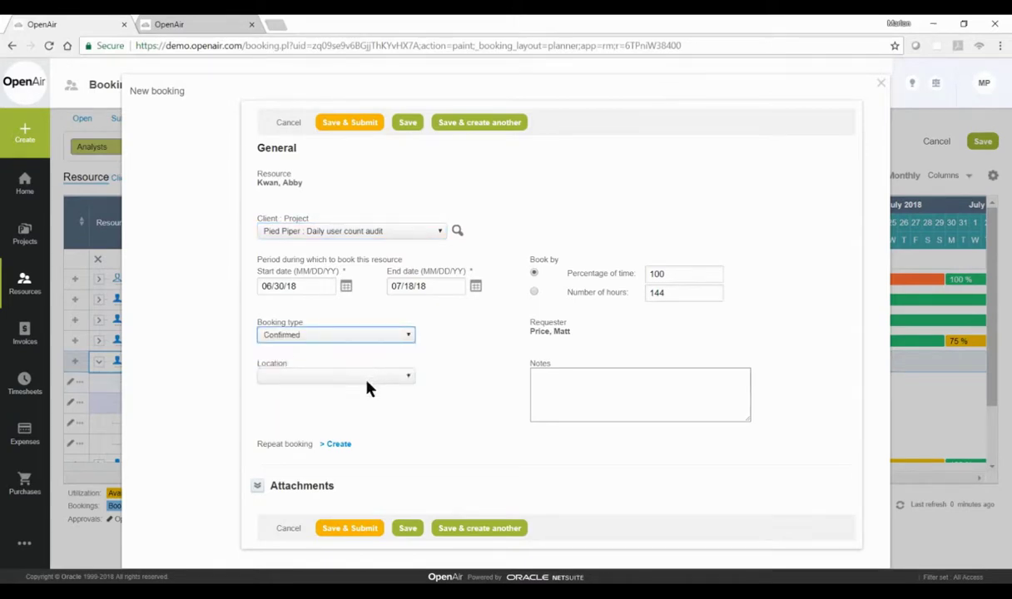
pyautogui.click(408, 529)
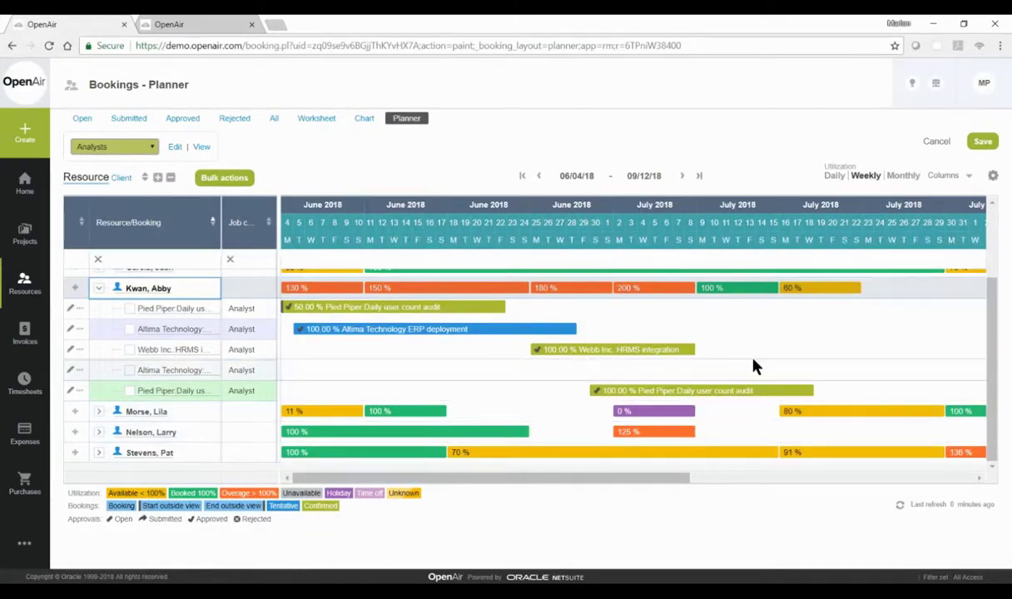
# Log in as the employee with the 3-Consultant role
pyautogui.click(983, 87)
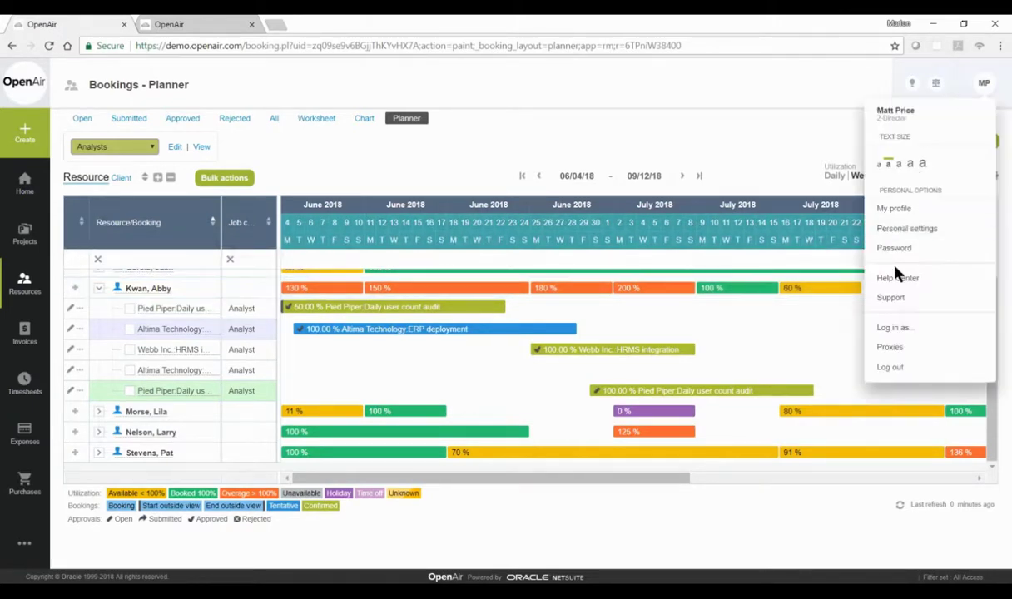
pyautogui.click(897, 333)
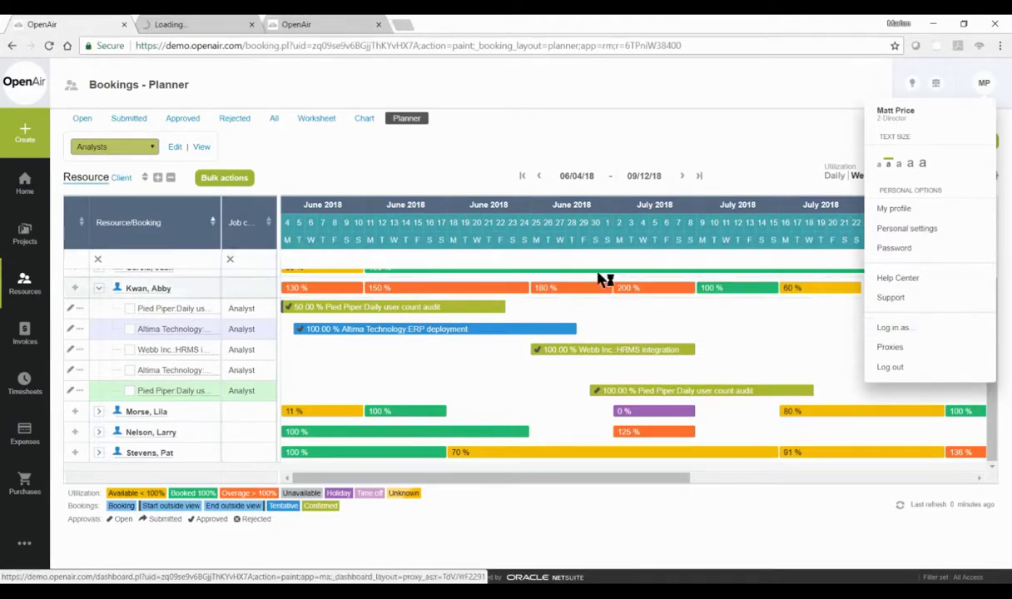
pyautogui.click(200, 28)
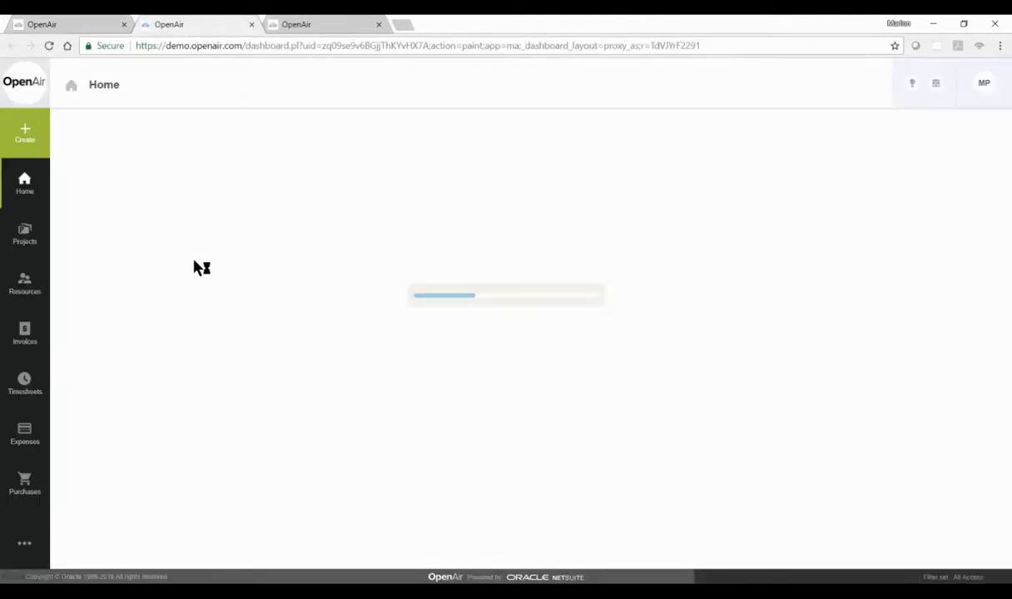
pyautogui.click(102, 219)
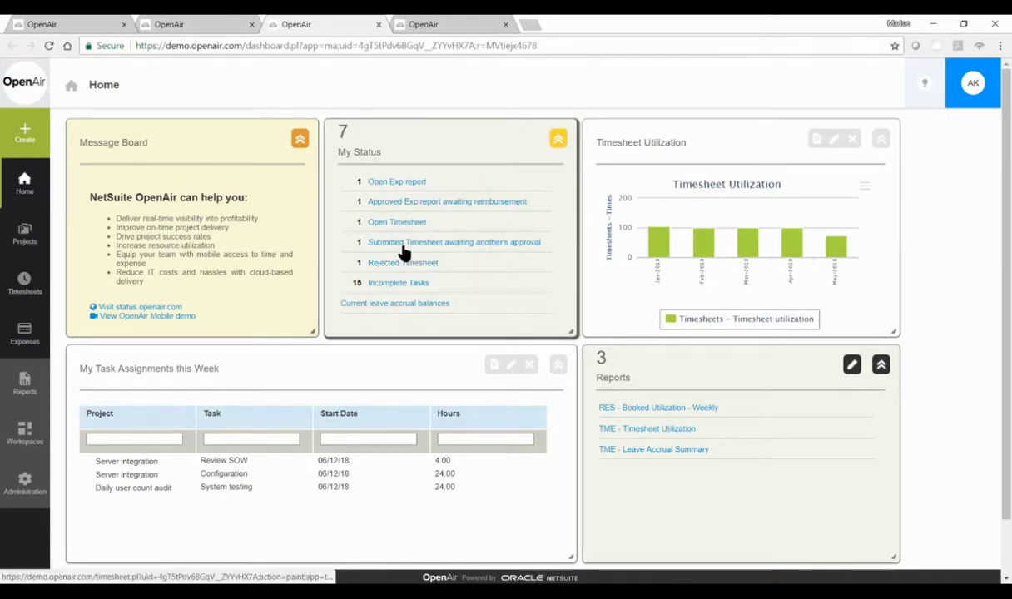
# Open the consultant's open timesheet for 06/11/18 to 06/17/18, enlarge the page, and save and submit the timesheet
pyautogui.click(388, 223)
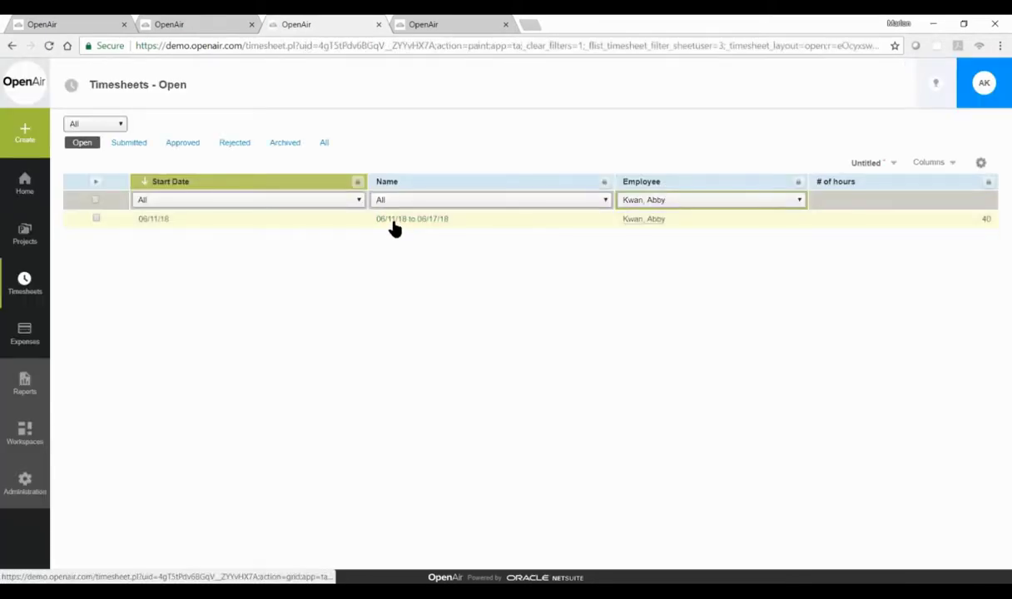
pyautogui.click(393, 223)
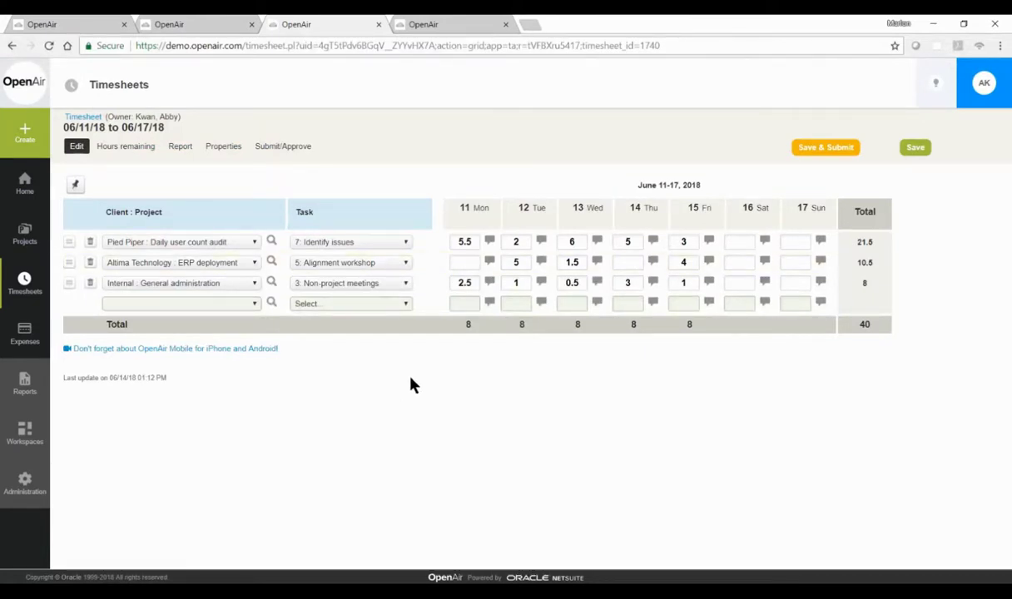
pyautogui.hotkey('ctrl', '+')
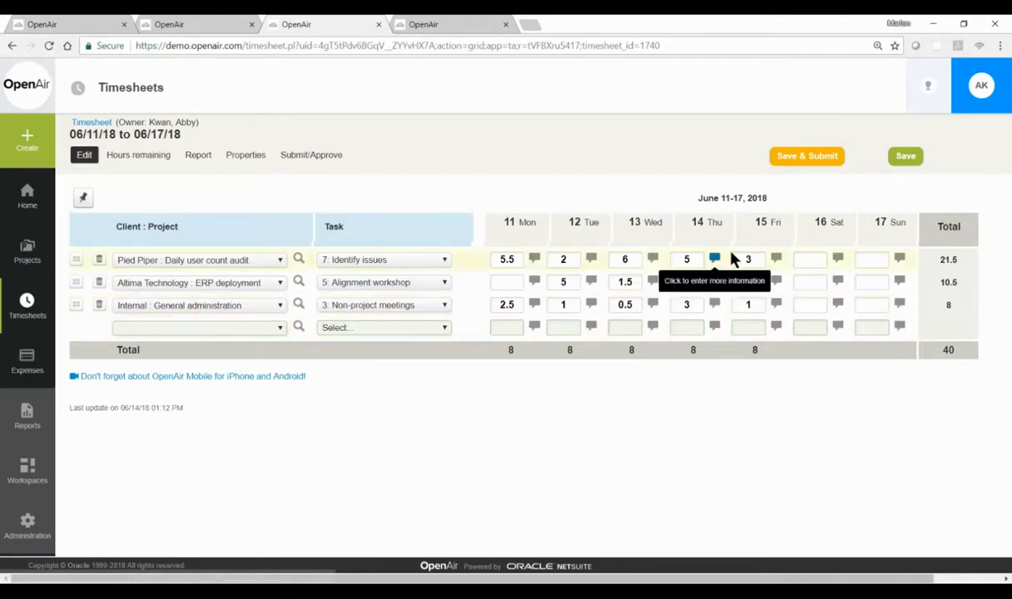
pyautogui.click(813, 162)
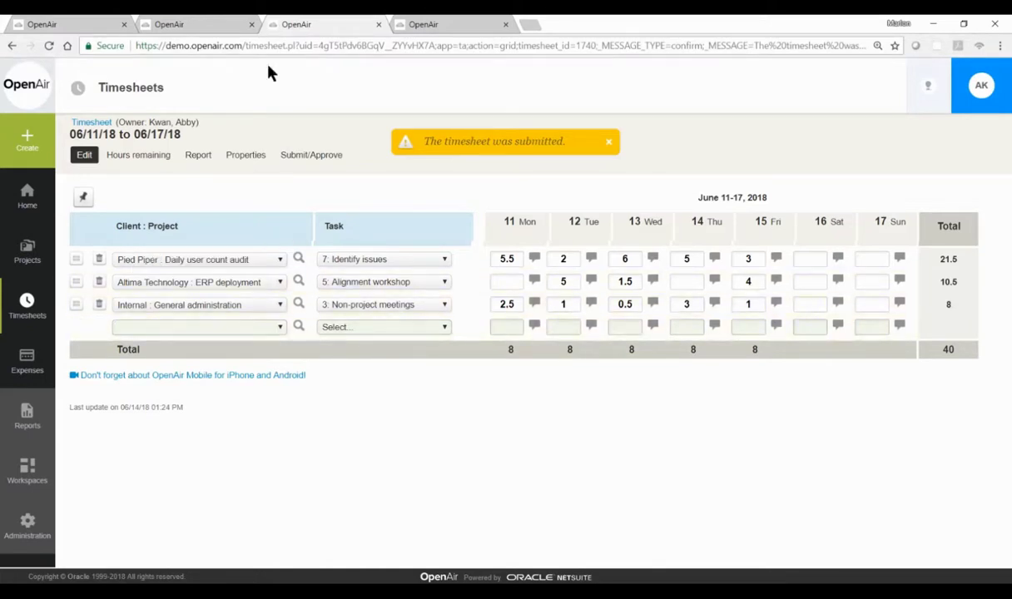
# Close the extra browser tabs, return to the director's session, and log in as the employee with the 5-Finance role
pyautogui.click(252, 25)
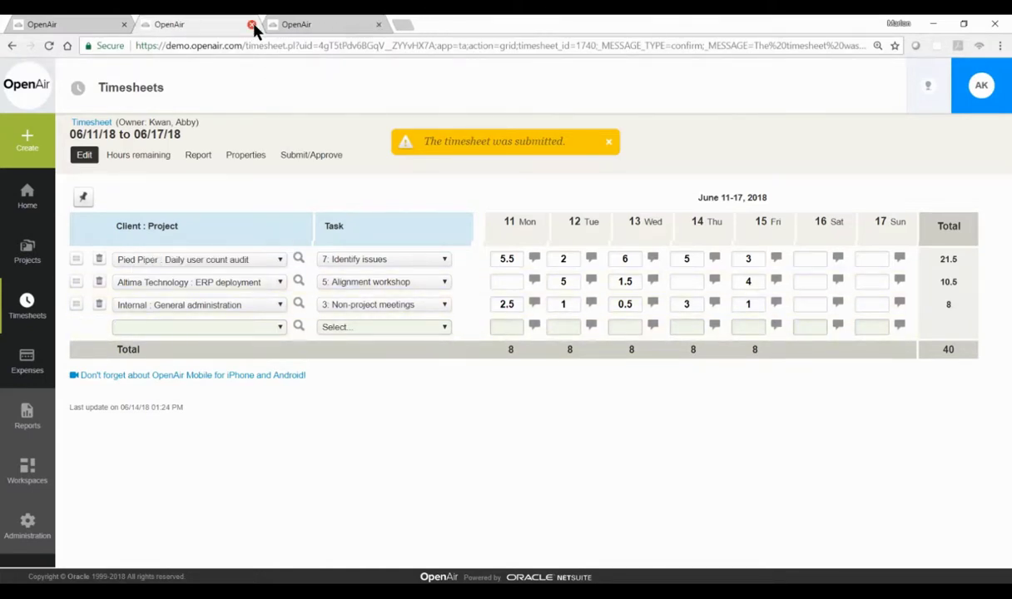
pyautogui.click(253, 25)
pyautogui.click(252, 25)
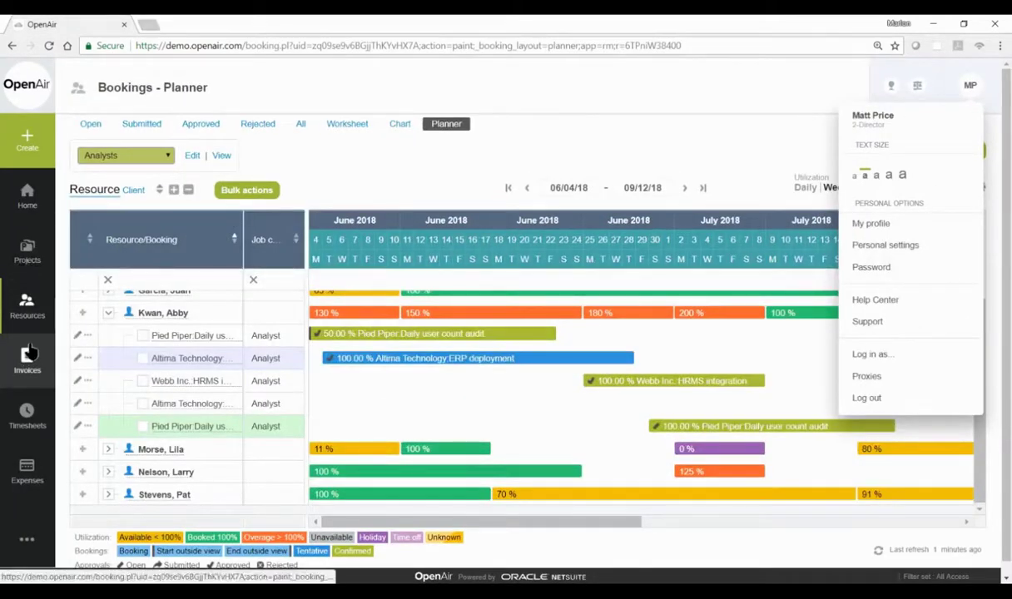
pyautogui.click(866, 355)
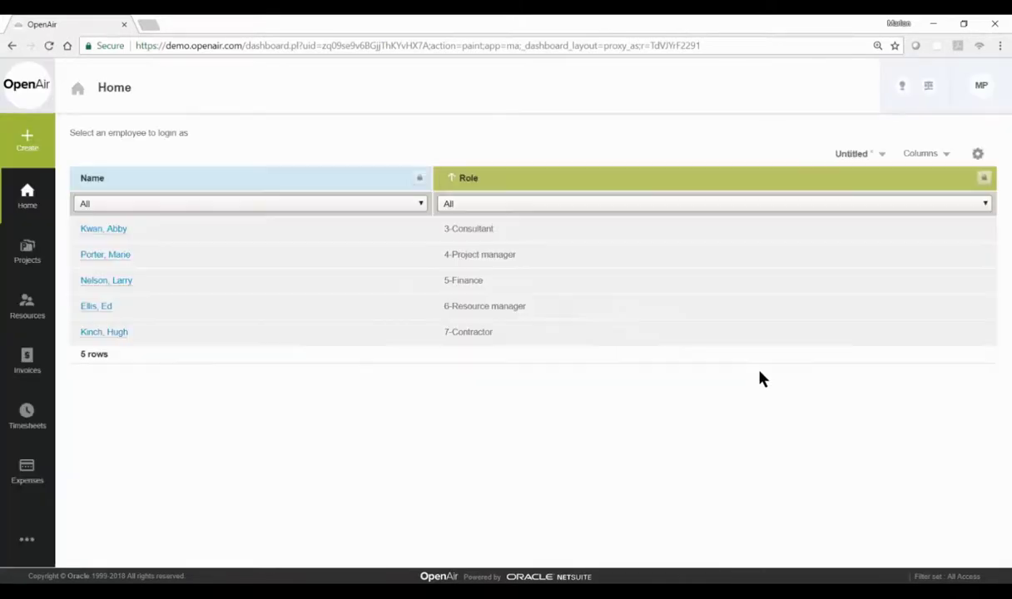
pyautogui.click(98, 283)
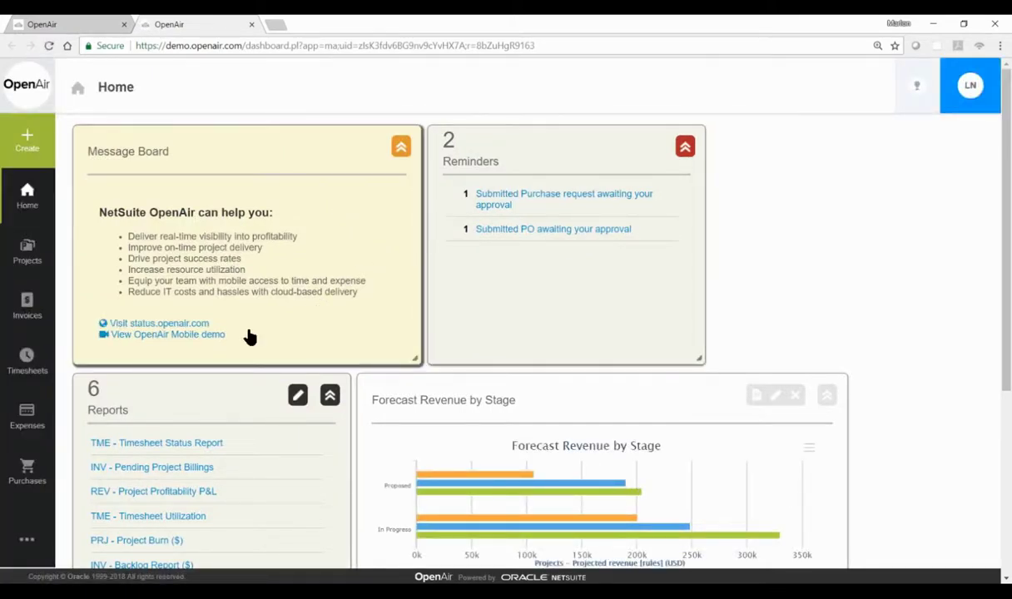
# Run the INV - Pending Project Billings report and open the pending billings of the Daily user count audit project
pyautogui.scroll(-2, 207, 337)
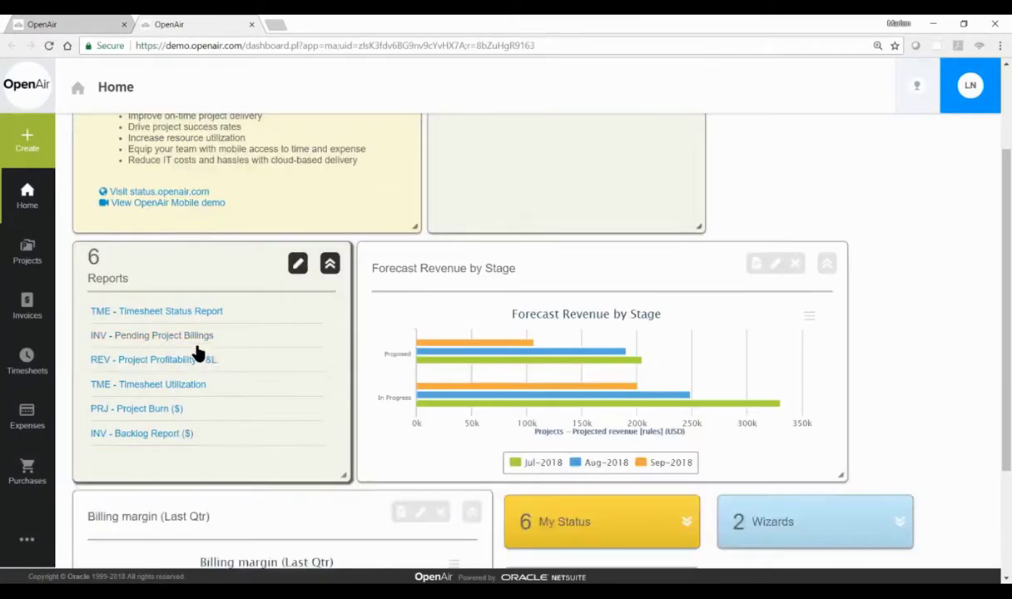
pyautogui.click(129, 336)
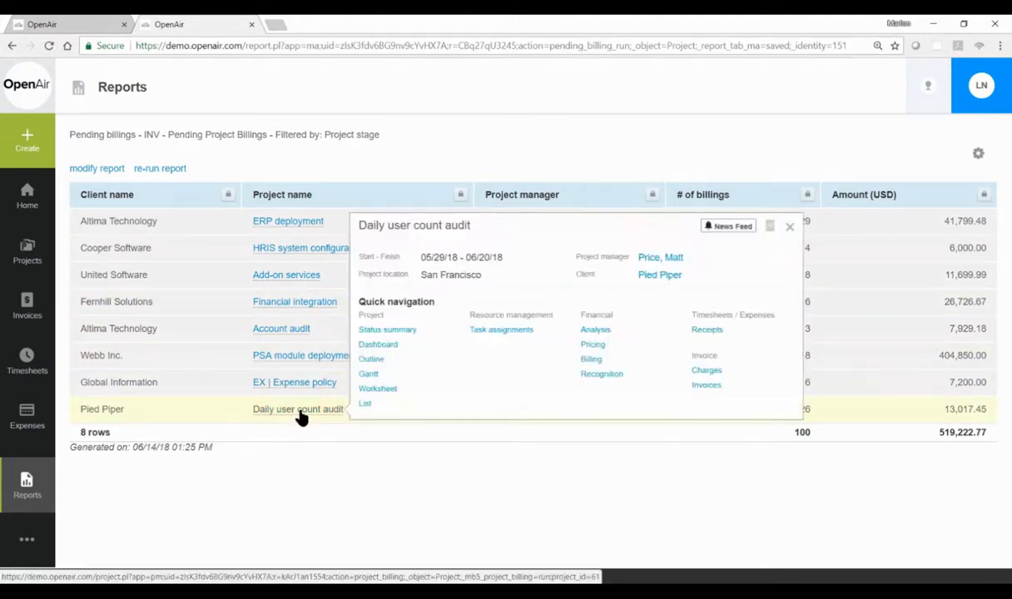
pyautogui.click(301, 410)
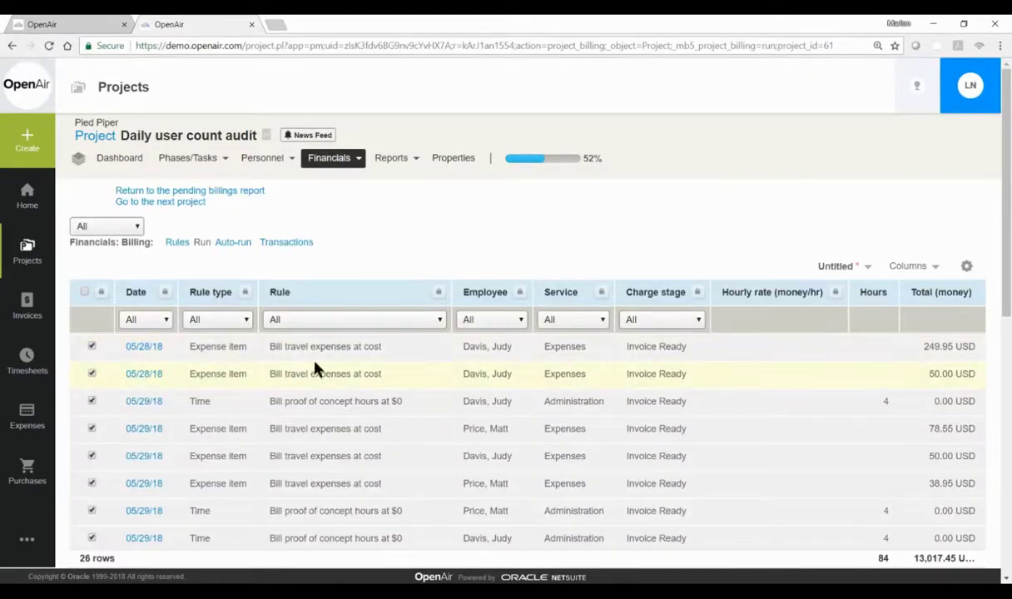
# Review the pending billings' total and create billing transactions and charges for all selected items of the Daily user count audit project
pyautogui.scroll(-8, 318, 372)
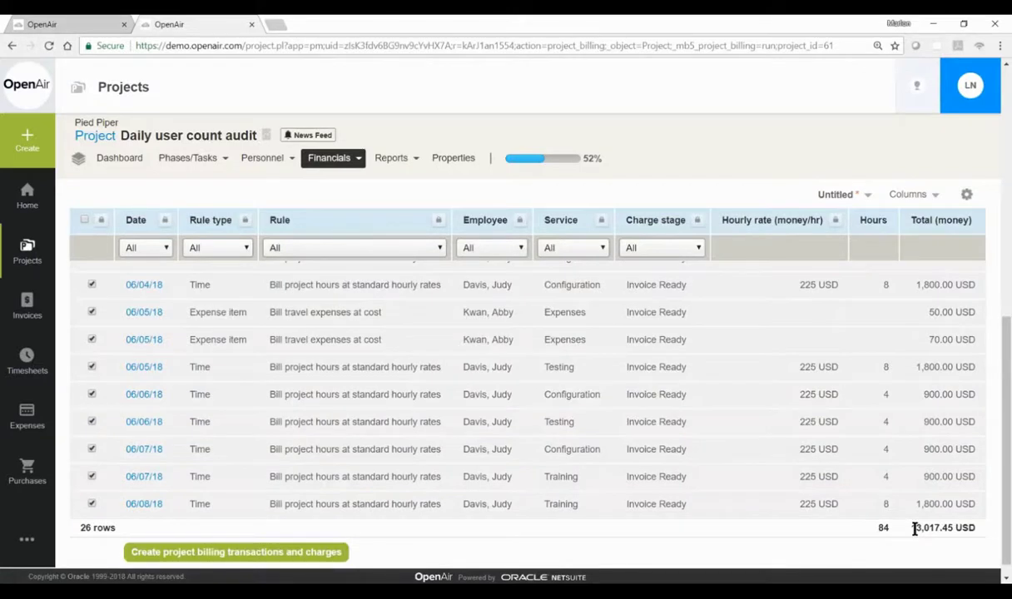
pyautogui.moveTo(915, 528); pyautogui.dragTo(975, 530)
pyautogui.click(239, 554)
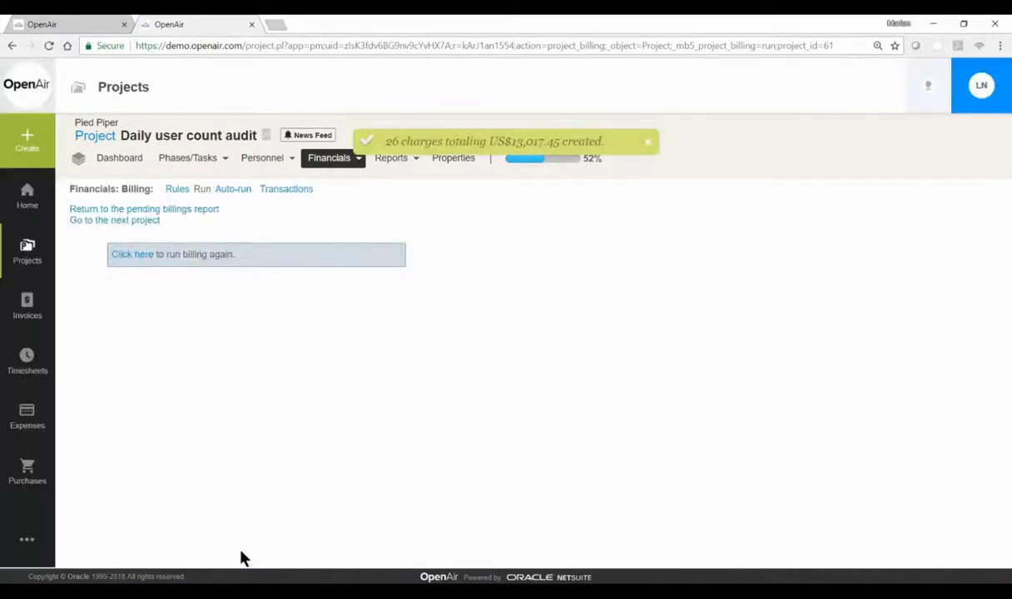
# Check the open invoices, then create and save a new invoice with all selected charges for Pied Piper's Daily user count audit
pyautogui.click(27, 309)
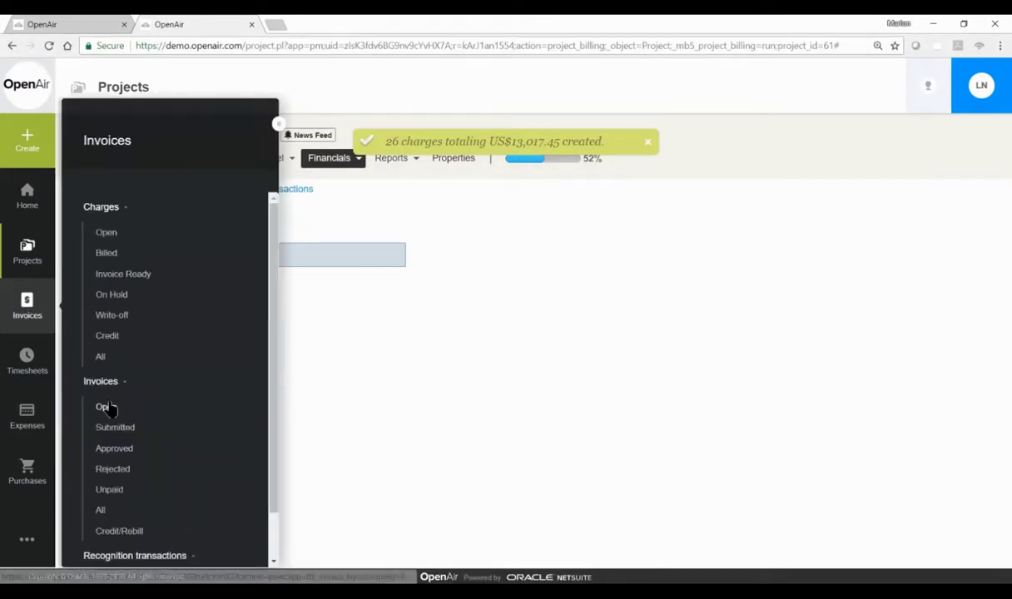
pyautogui.click(107, 407)
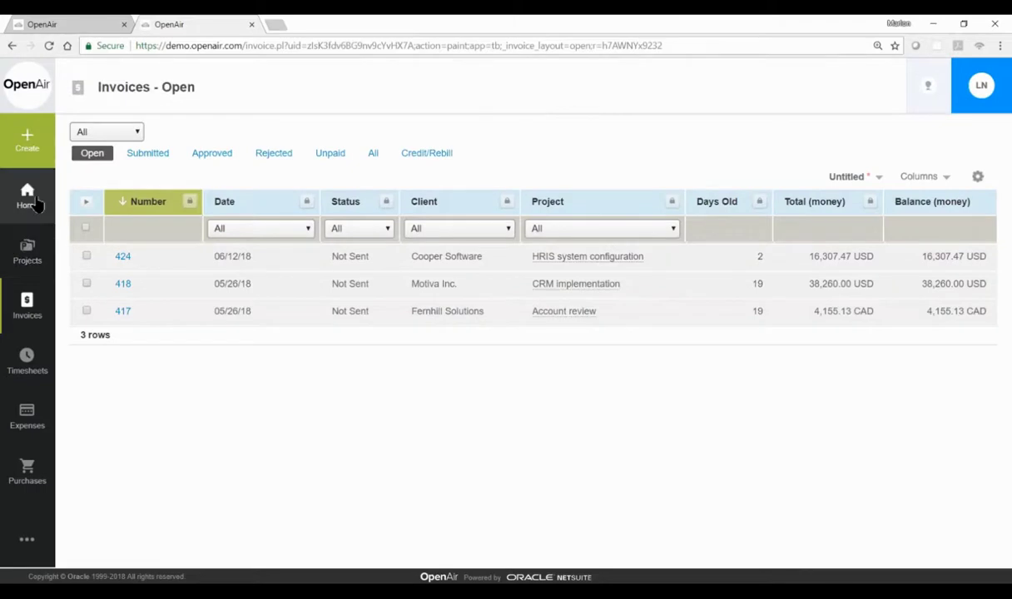
pyautogui.click(32, 155)
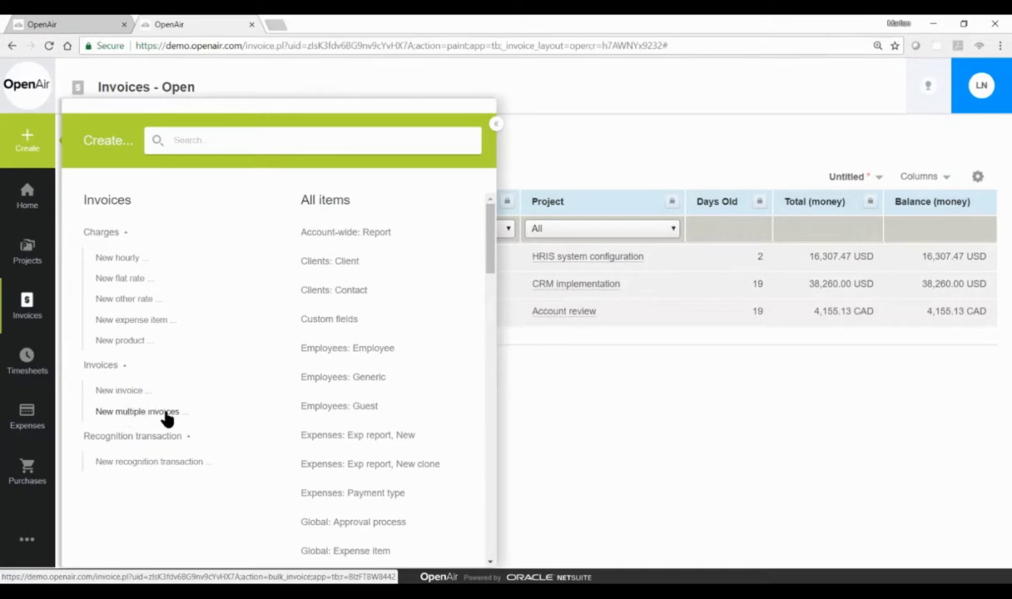
pyautogui.click(131, 393)
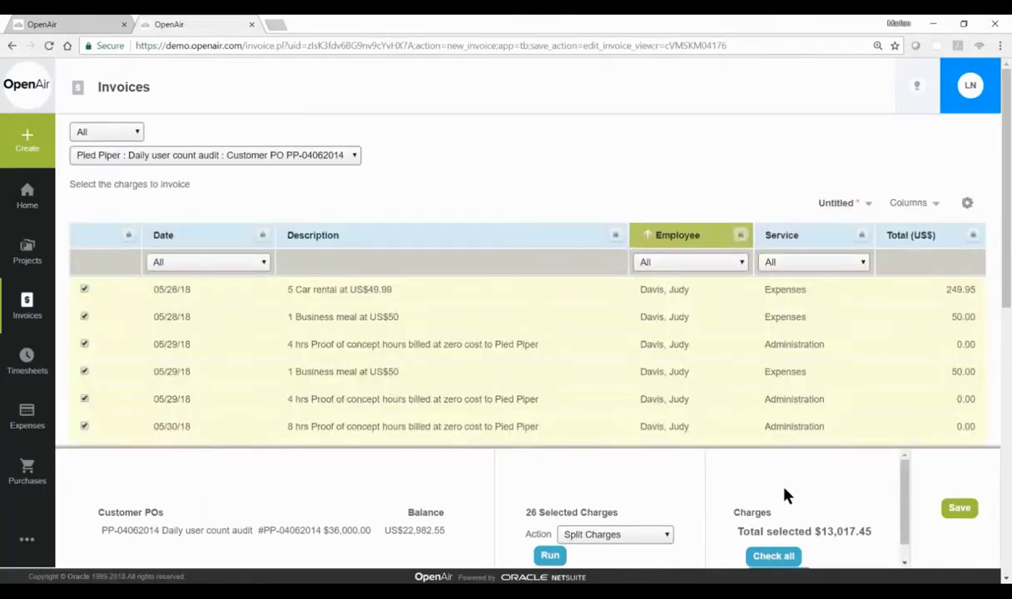
pyautogui.click(958, 509)
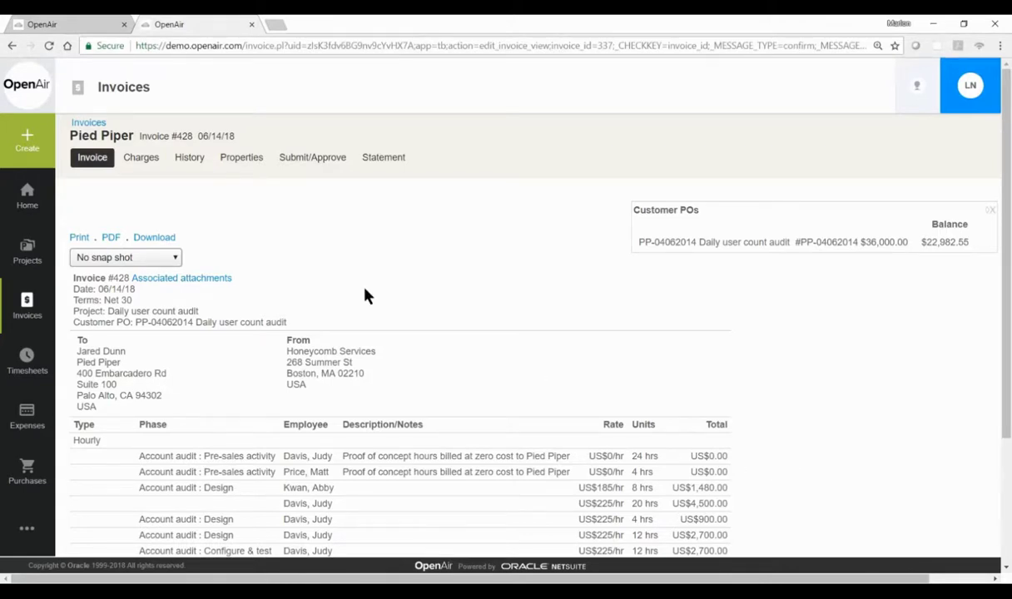
# Review the new Pied Piper invoice's line items, view its PDF version, and close the PDF
pyautogui.scroll(-3, 312, 333)
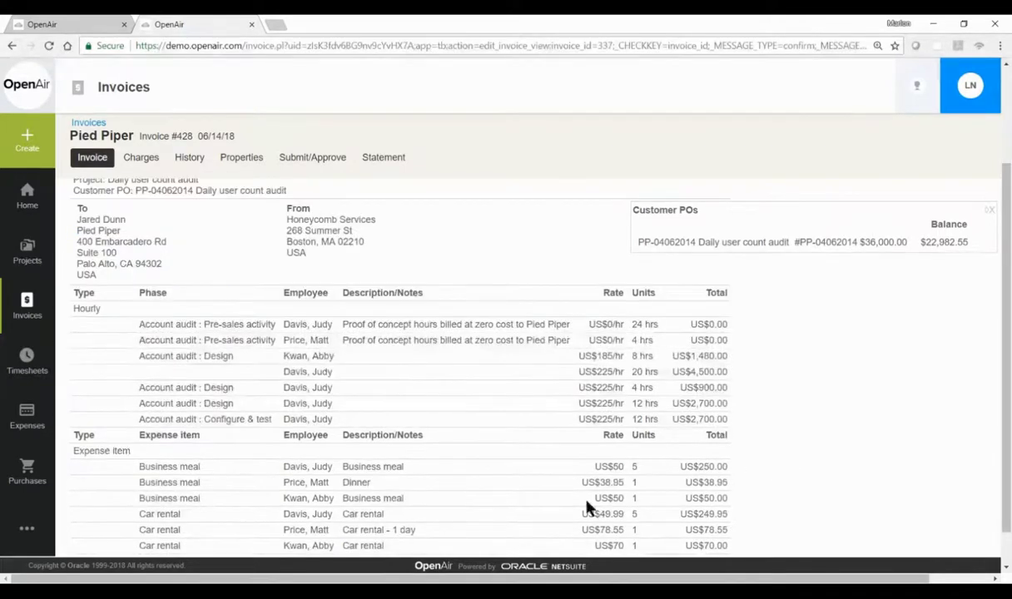
pyautogui.scroll(3, 556, 366)
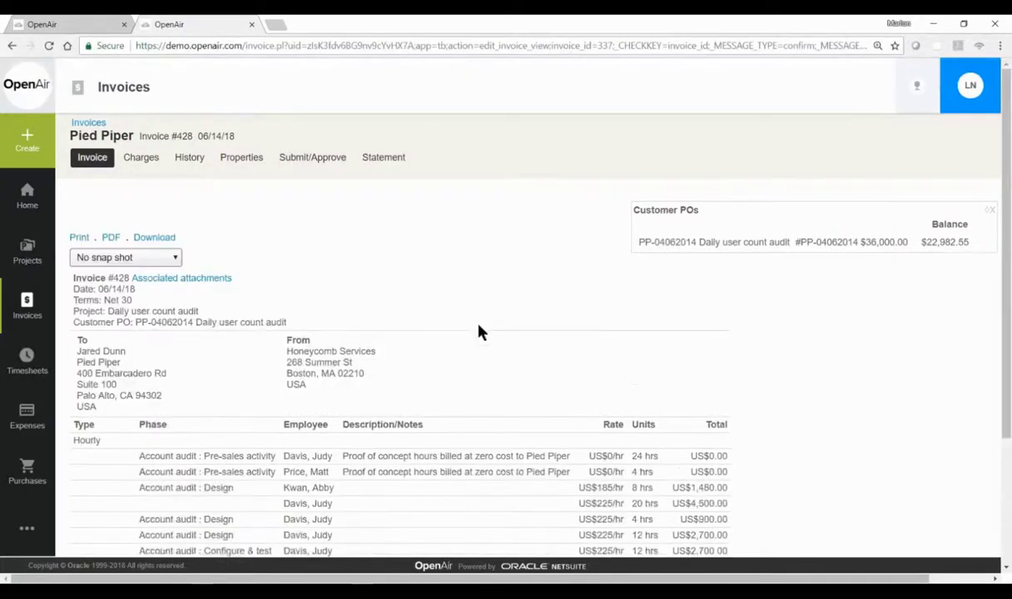
pyautogui.click(110, 239)
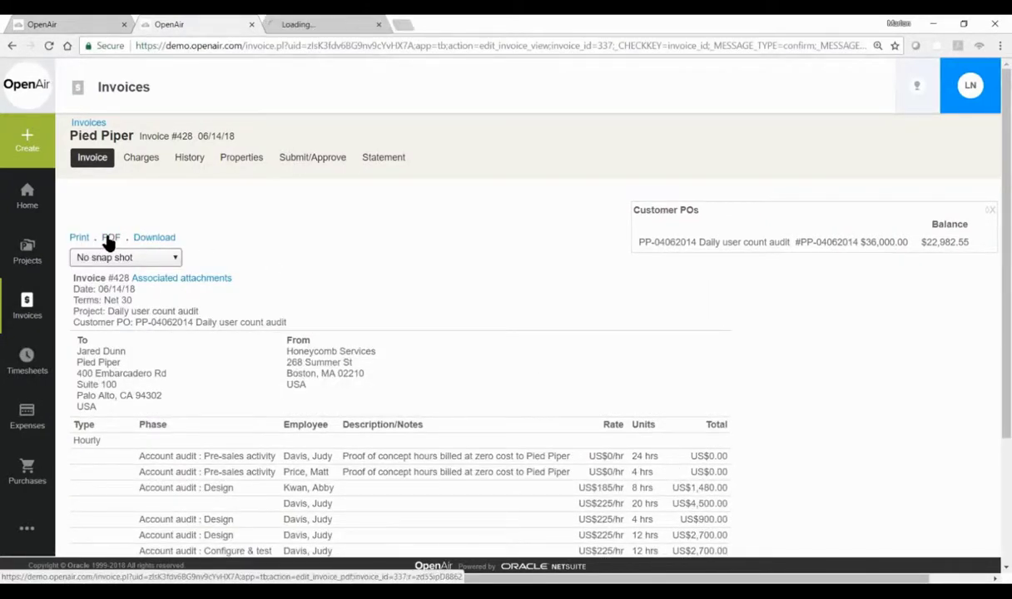
pyautogui.click(323, 25)
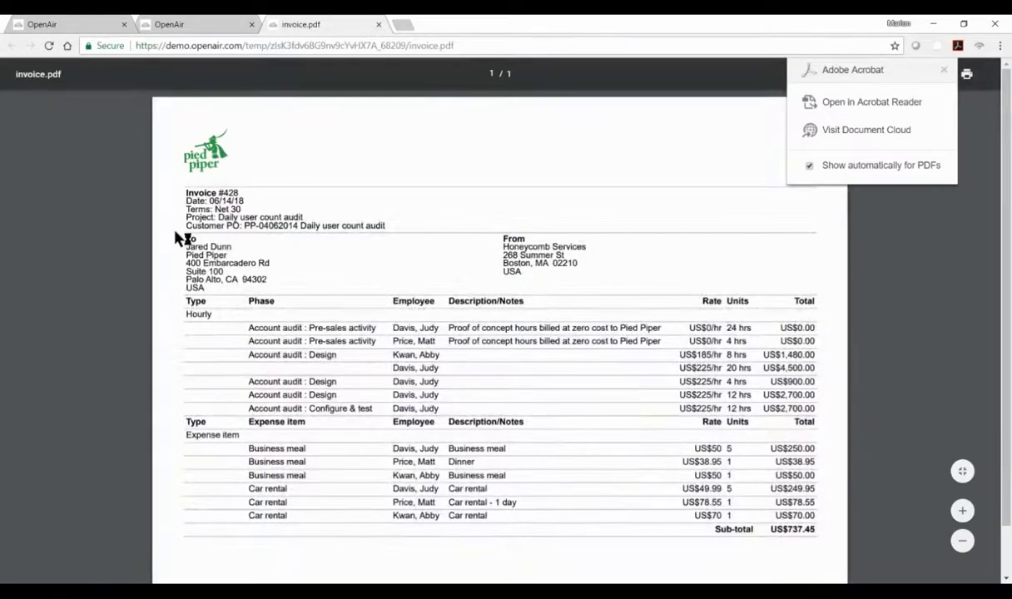
pyautogui.click(378, 26)
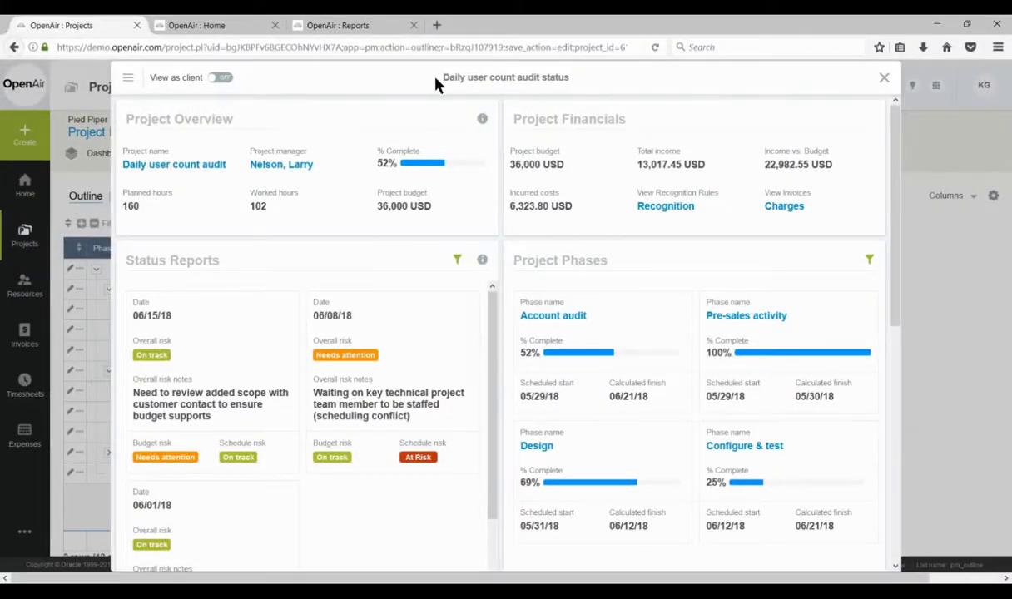
# View the Daily user count audit status and the Remaining Availability by FTE chart on the Staffing Overview dashboard
pyautogui.moveTo(437, 81); pyautogui.dragTo(589, 80)
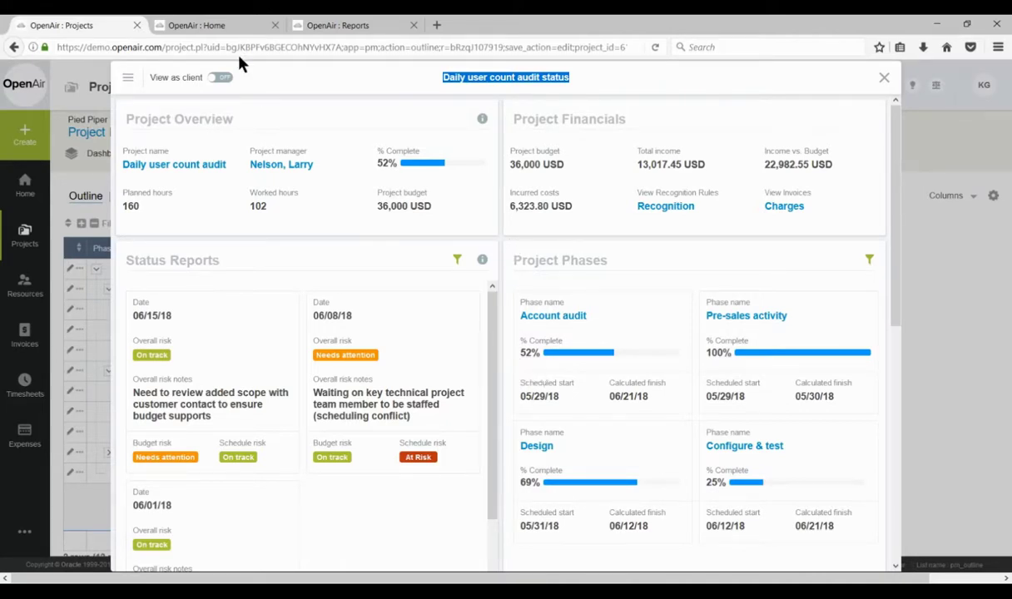
pyautogui.click(213, 22)
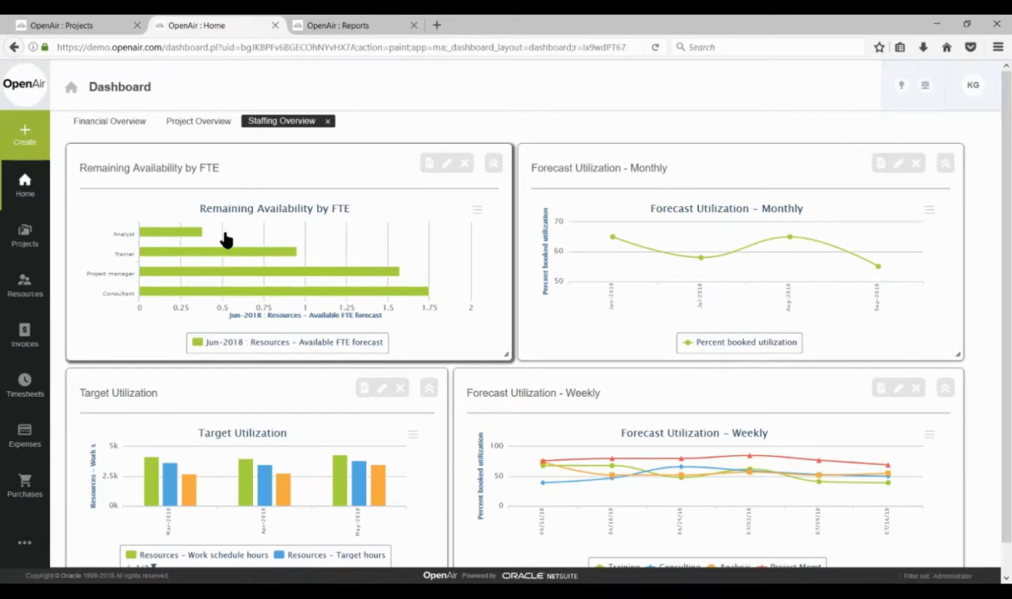
pyautogui.moveTo(240, 236)
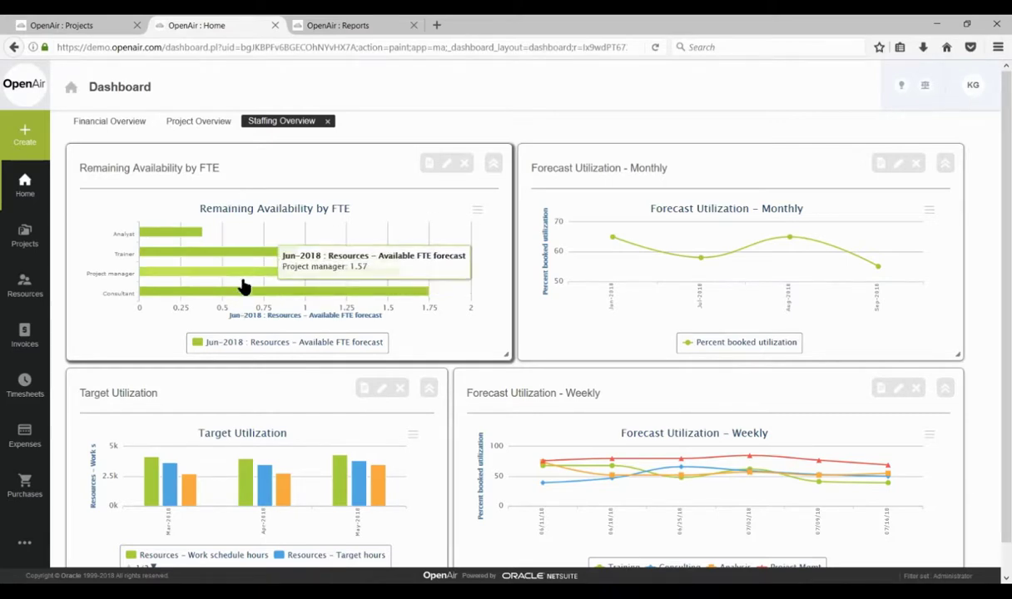
# Examine income, recognized revenue and profit of Cooper Software's HRIS system configuration project in the Project Financial Analysis report
pyautogui.click(363, 27)
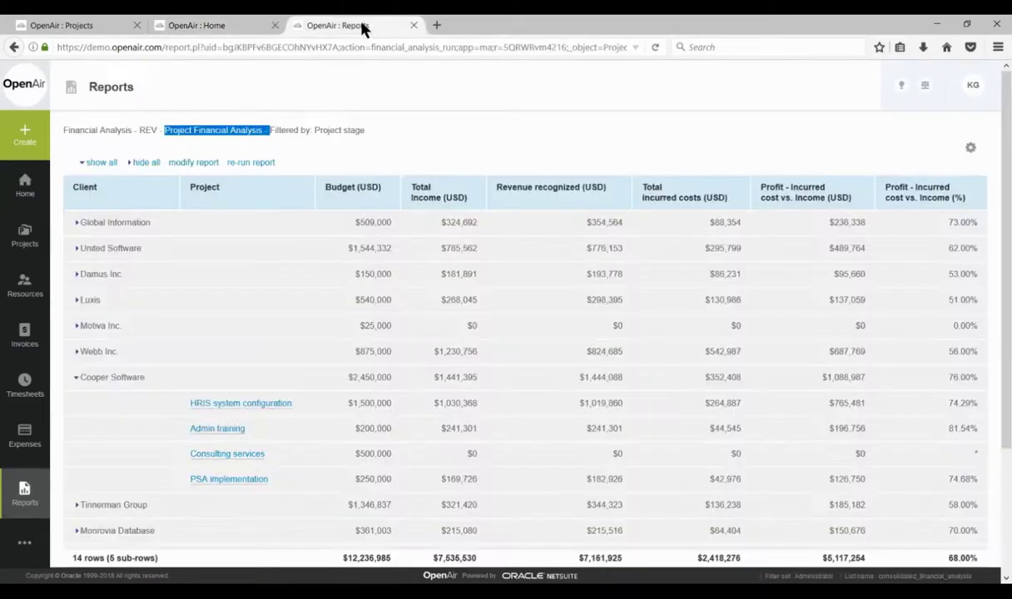
pyautogui.click(362, 144)
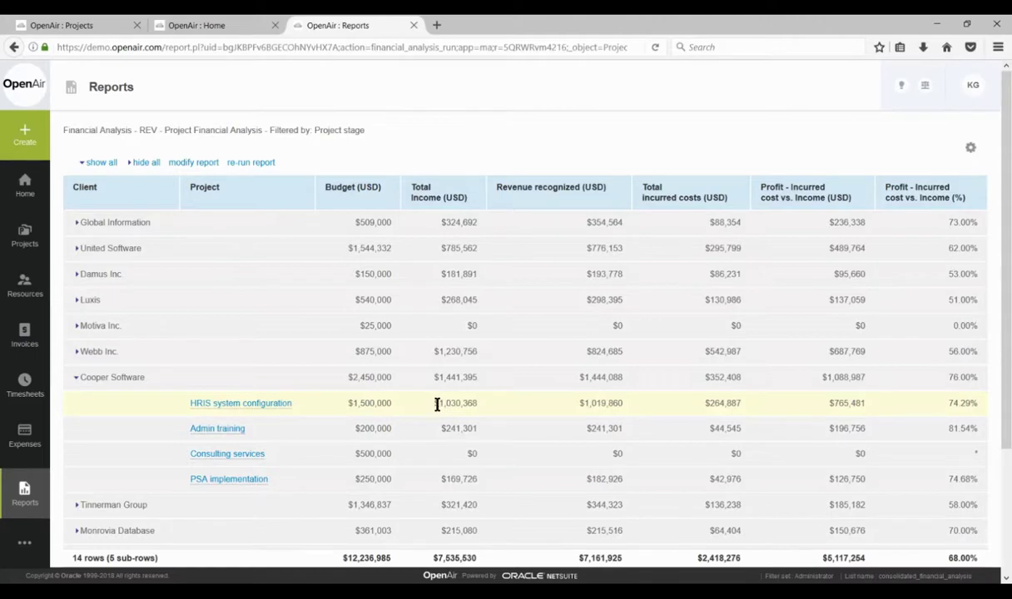
pyautogui.moveTo(438, 404); pyautogui.dragTo(487, 412)
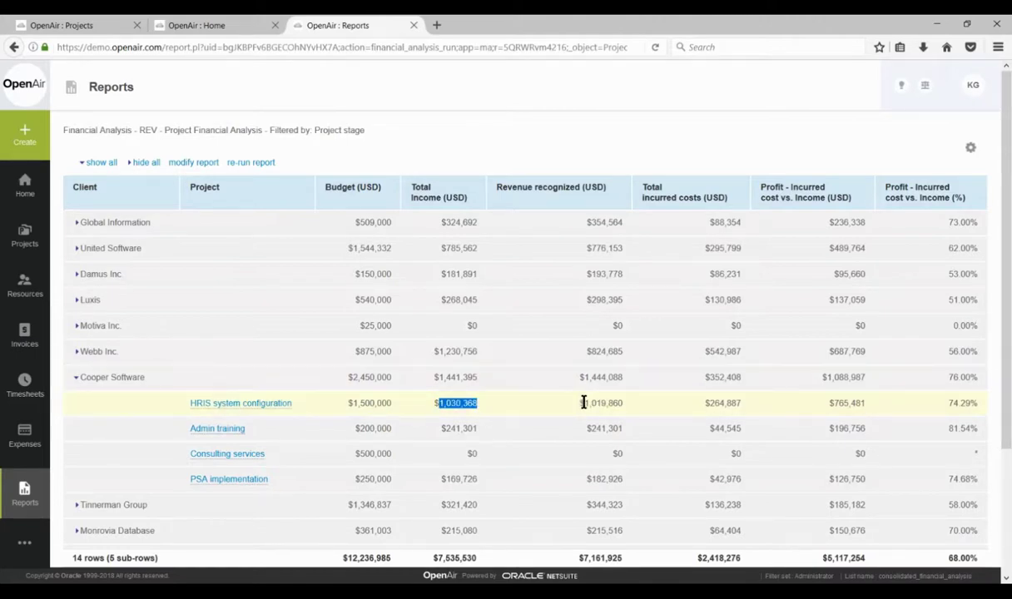
pyautogui.moveTo(584, 404); pyautogui.dragTo(622, 405)
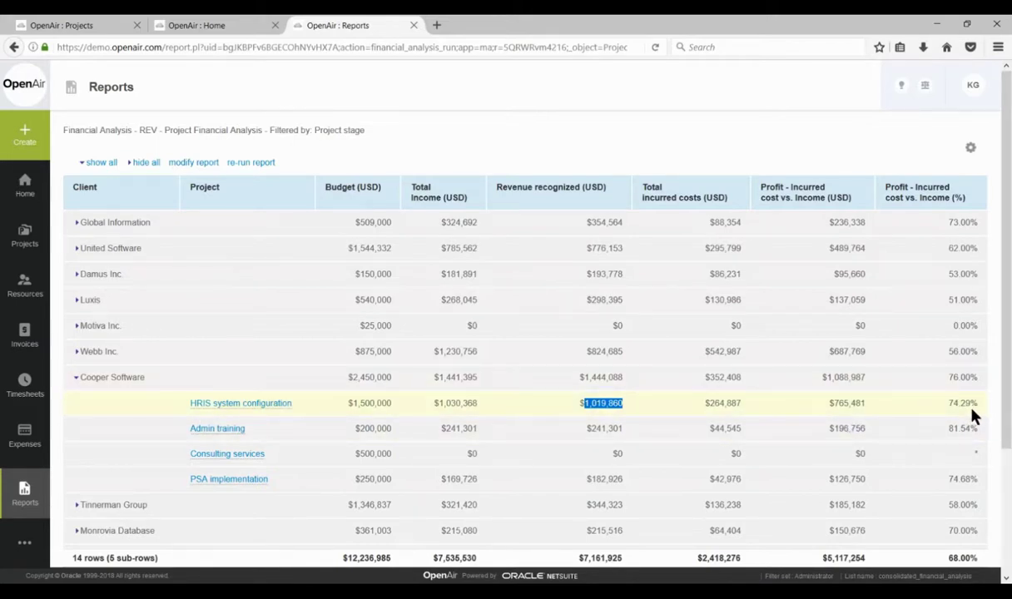
pyautogui.moveTo(972, 405); pyautogui.dragTo(946, 405)
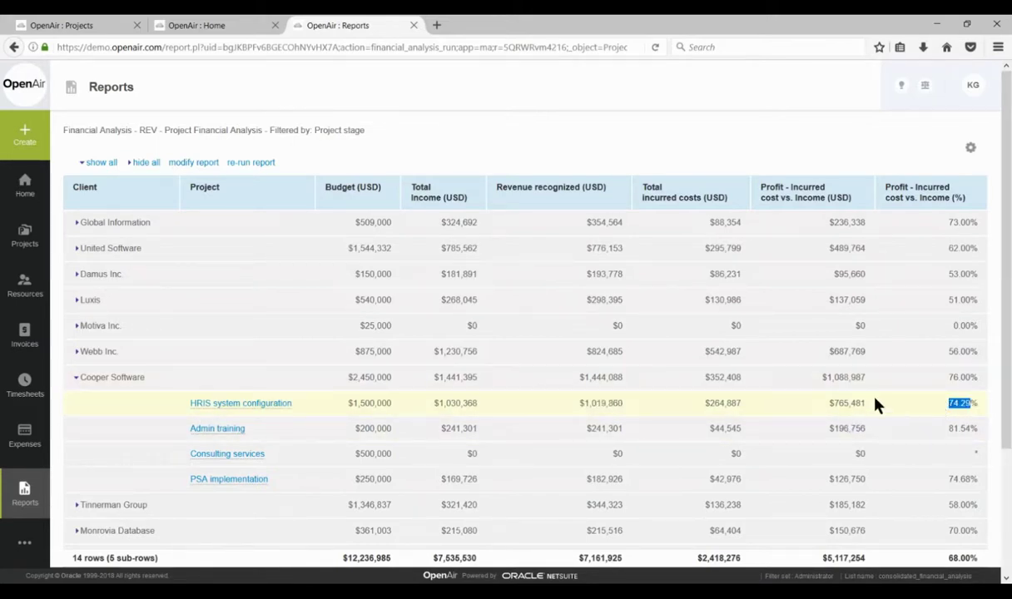
pyautogui.moveTo(875, 403); pyautogui.dragTo(827, 413)
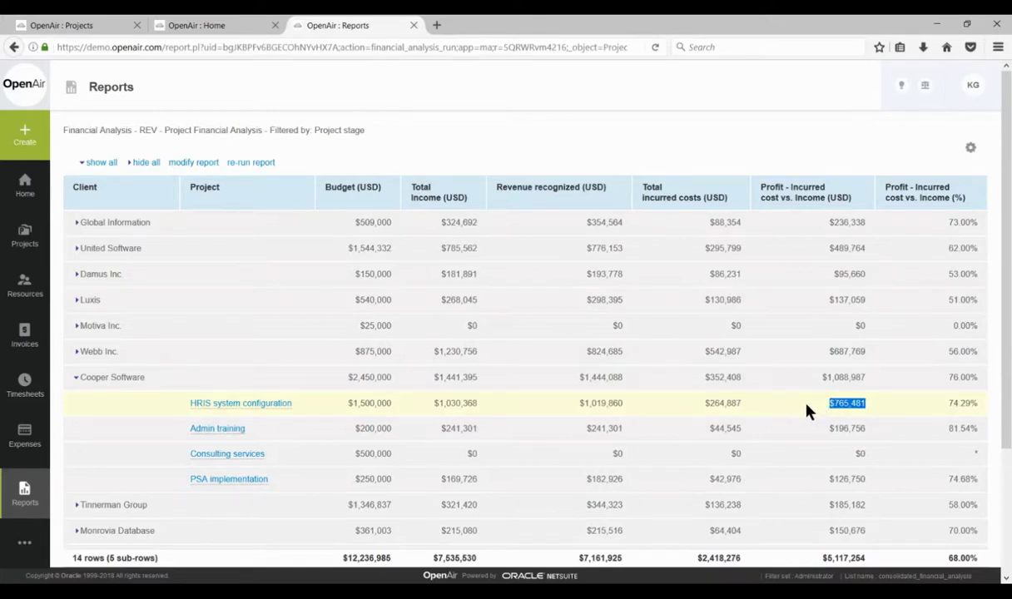
pyautogui.click(809, 411)
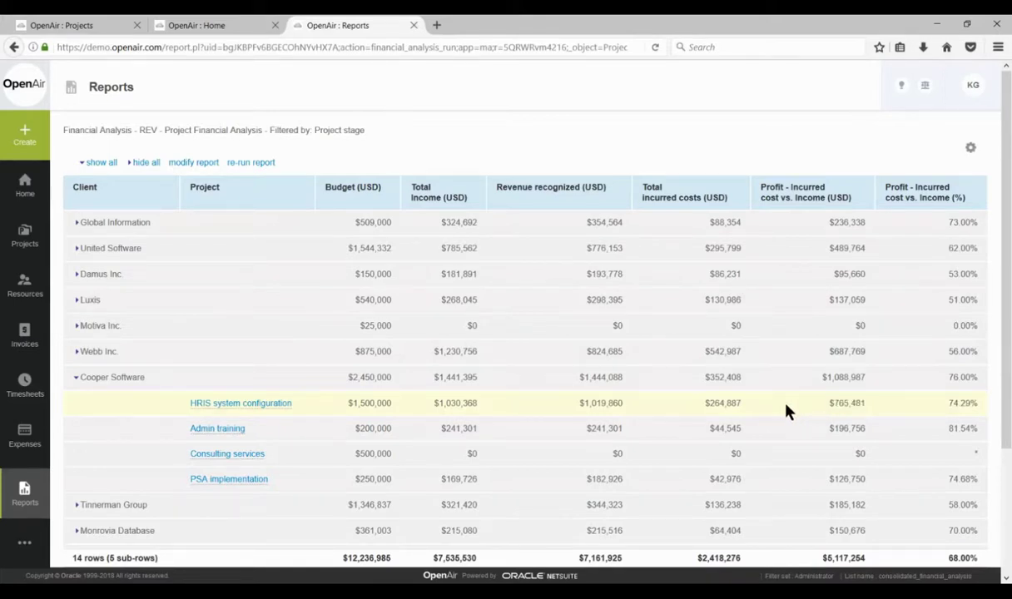